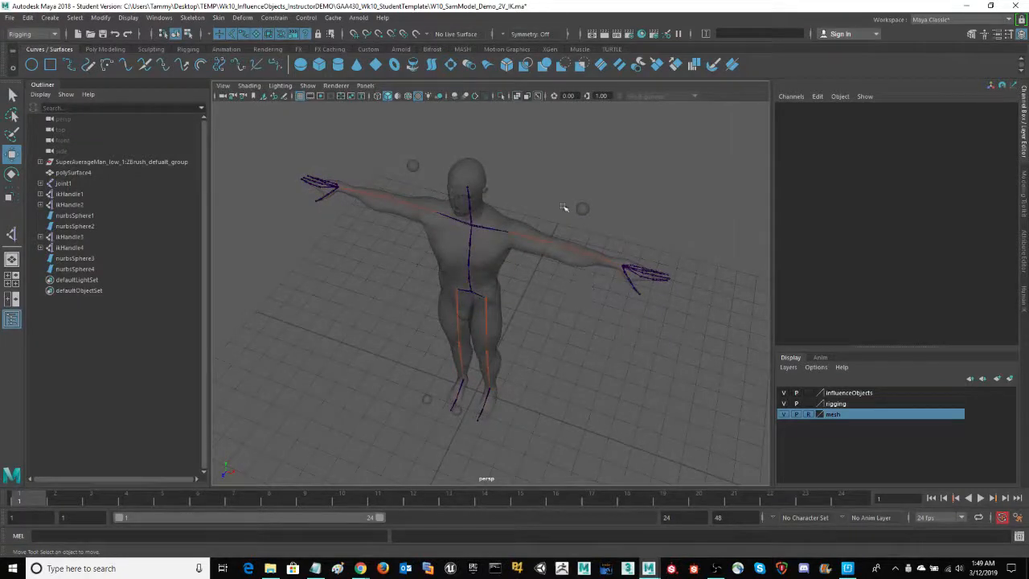
Inspect the IK handle of the character's left arm and its pole vector control sphere
drag(617, 236, 642, 254)
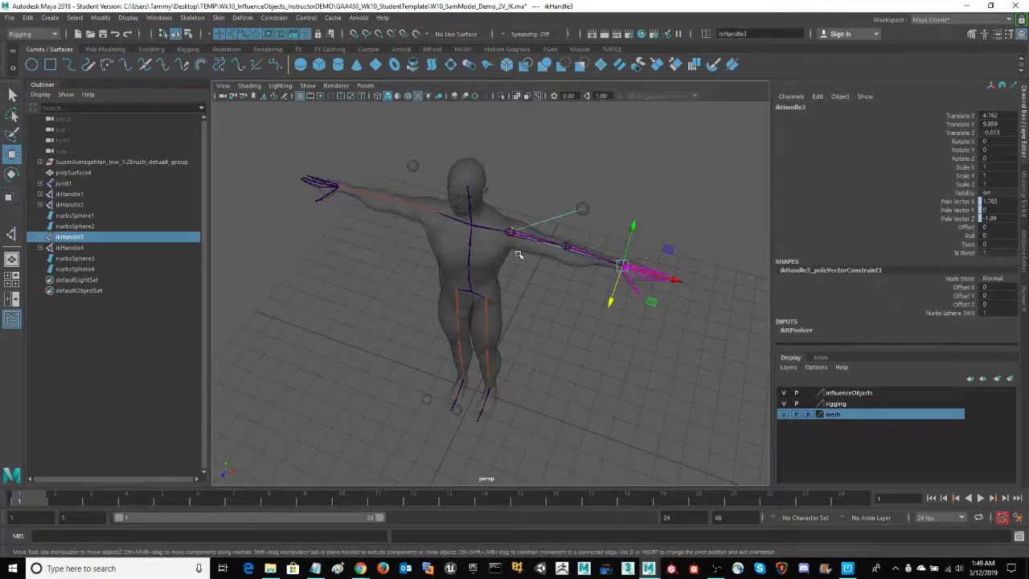
alt+drag(555, 350, 542, 352)
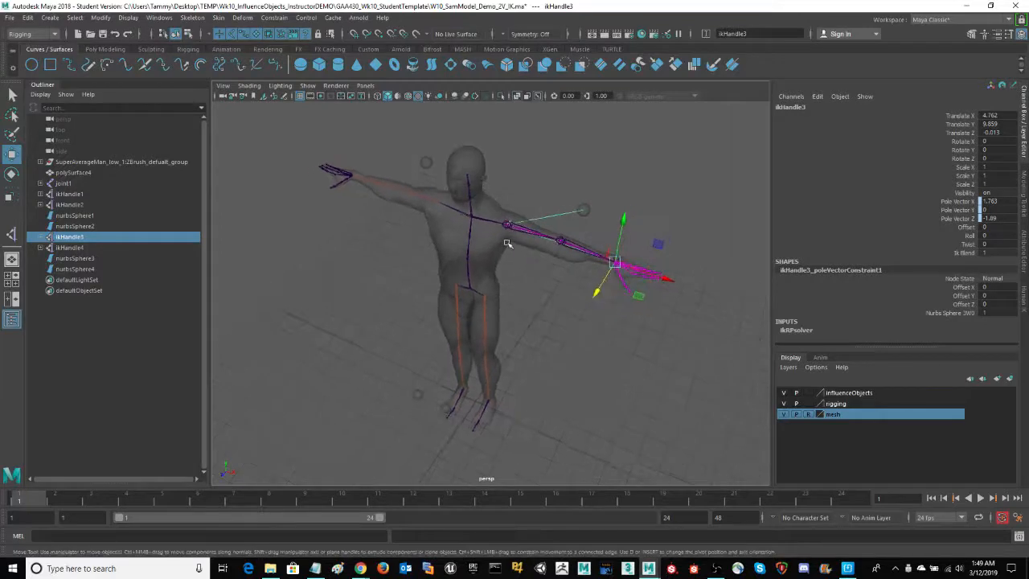
drag(581, 186, 604, 207)
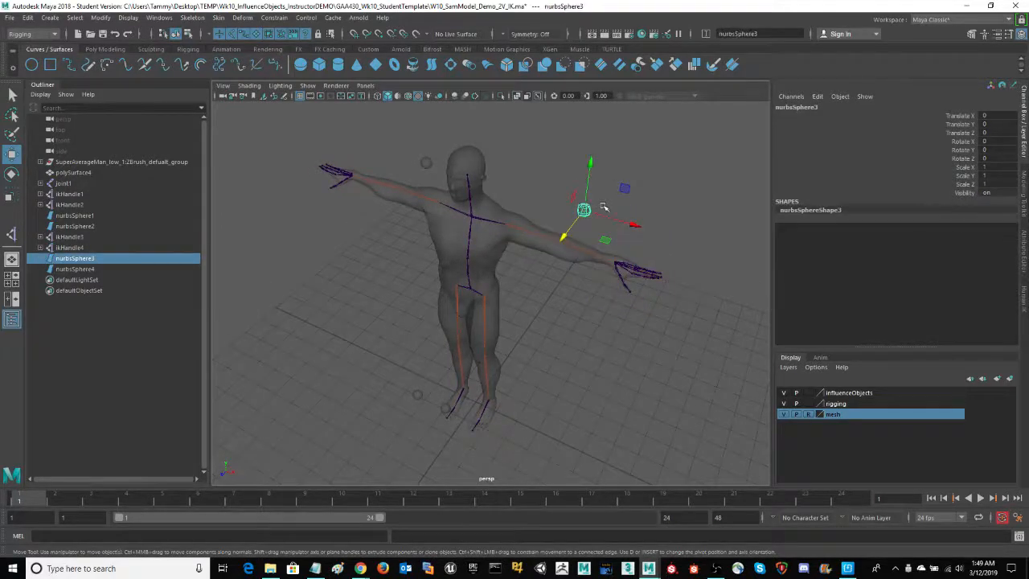
alt+drag(585, 343, 570, 340)
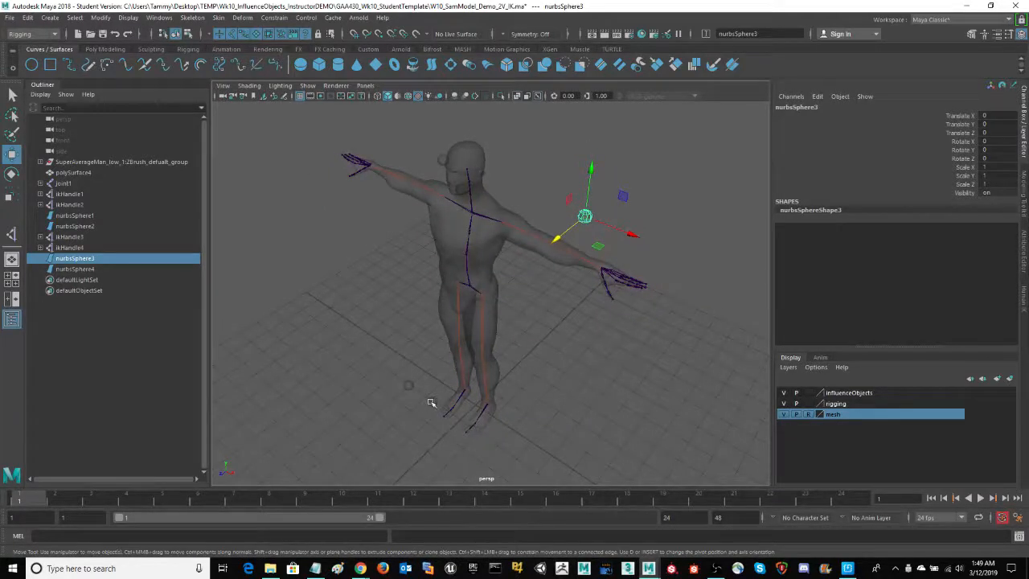
alt+drag(546, 378, 576, 349)
Make the mesh layer selectable and select the root joint joint1 together with the body mesh polySurface4
click(471, 289)
click(470, 286)
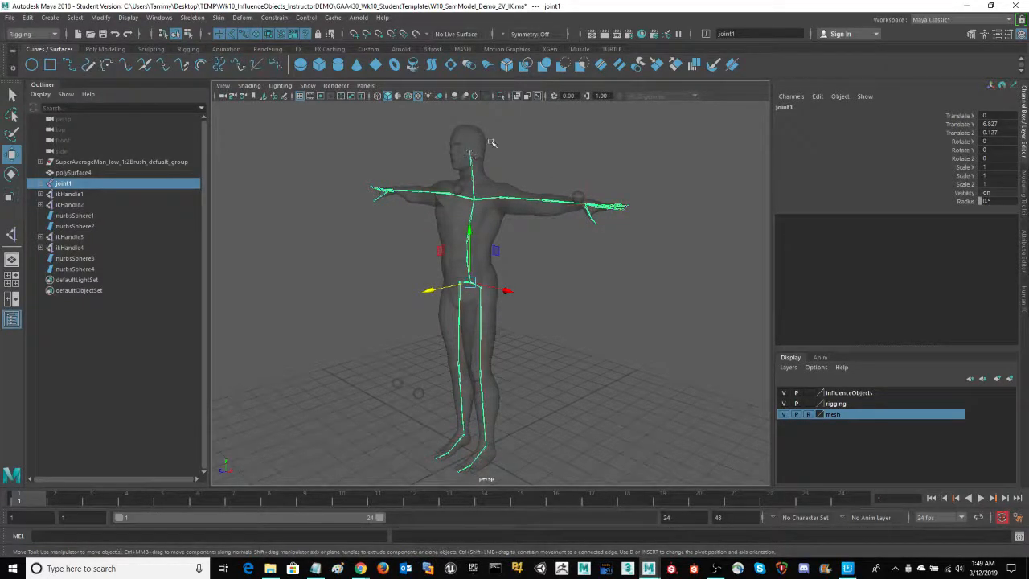
alt+drag(587, 328, 607, 318)
scroll(555, 340, up, 3)
scroll(550, 337, down, 2)
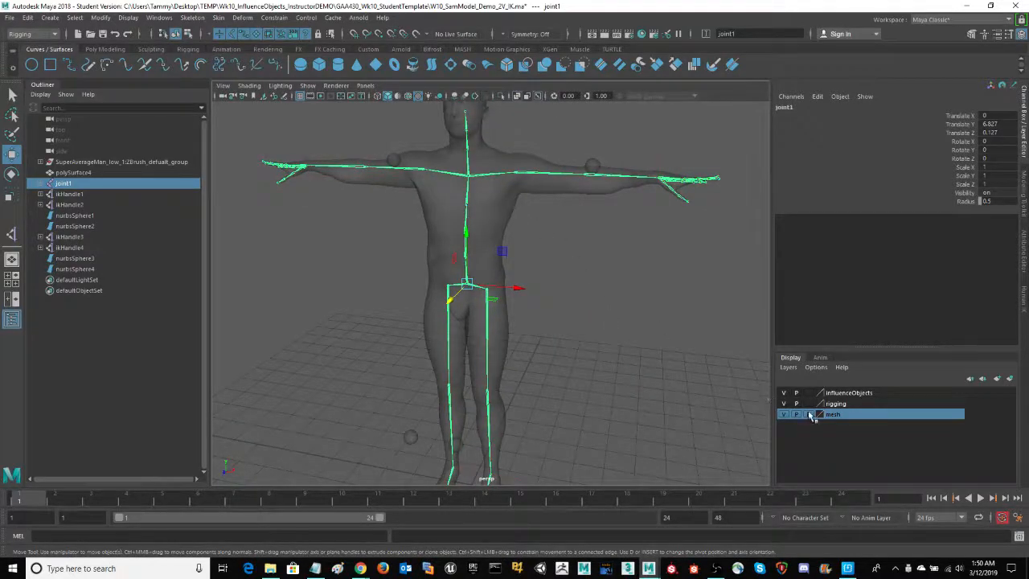
click(508, 211)
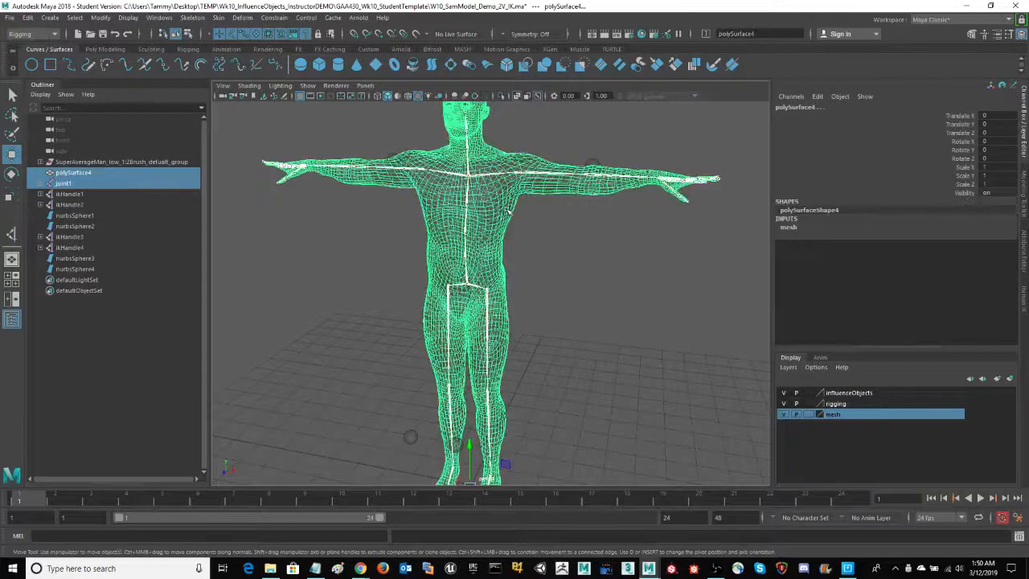
Open the Bind Skin options and reset them to their default settings
click(220, 19)
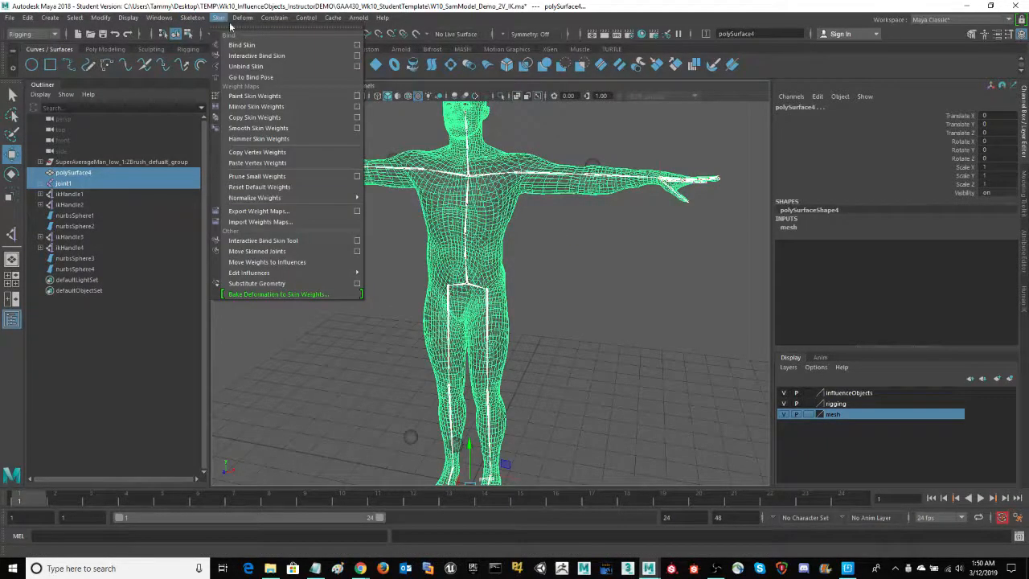
click(357, 45)
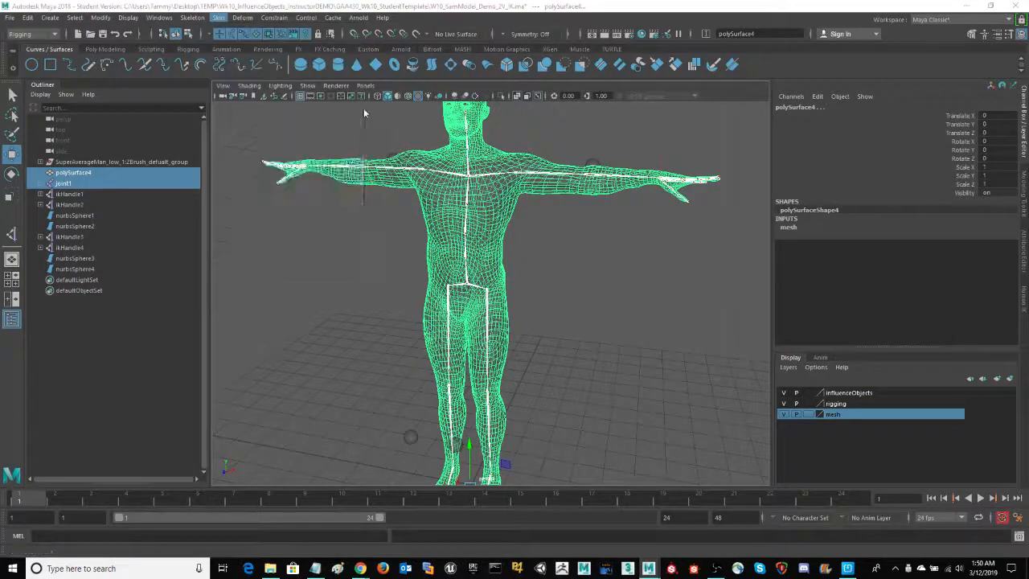
drag(267, 140, 259, 148)
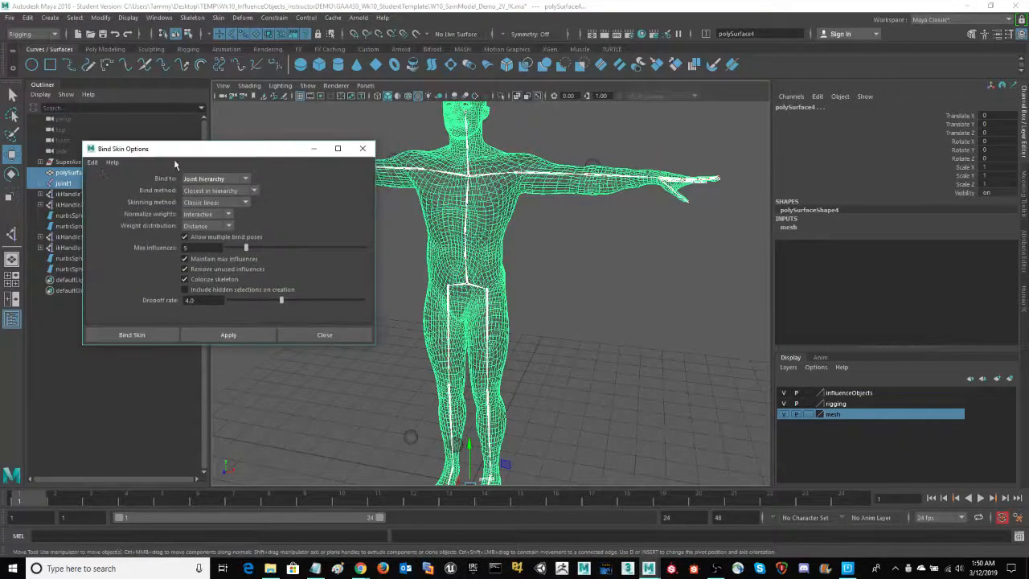
click(90, 163)
click(115, 186)
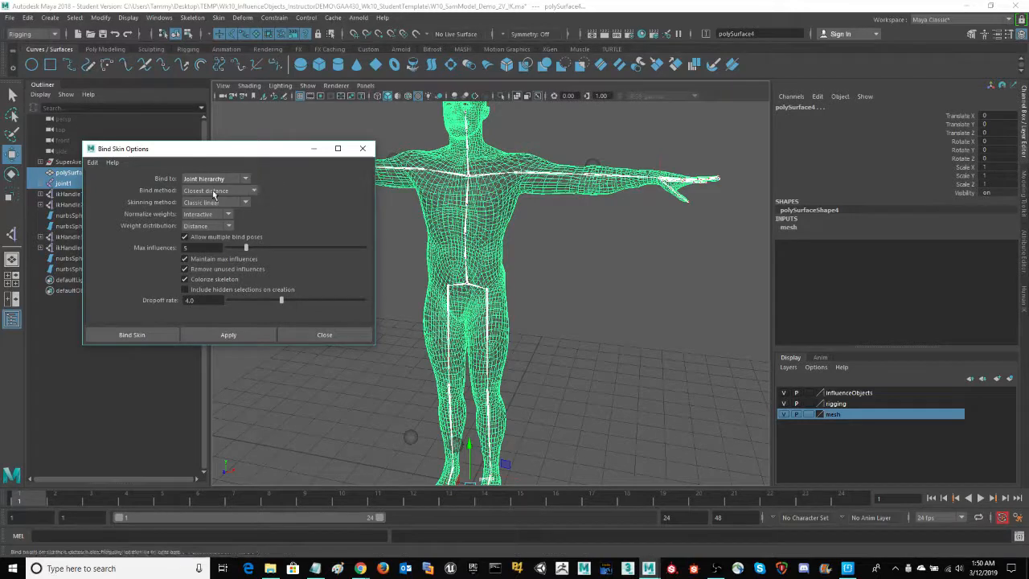
Set the bind method to Closest in hierarchy and bind the body mesh to the joint hierarchy
click(255, 193)
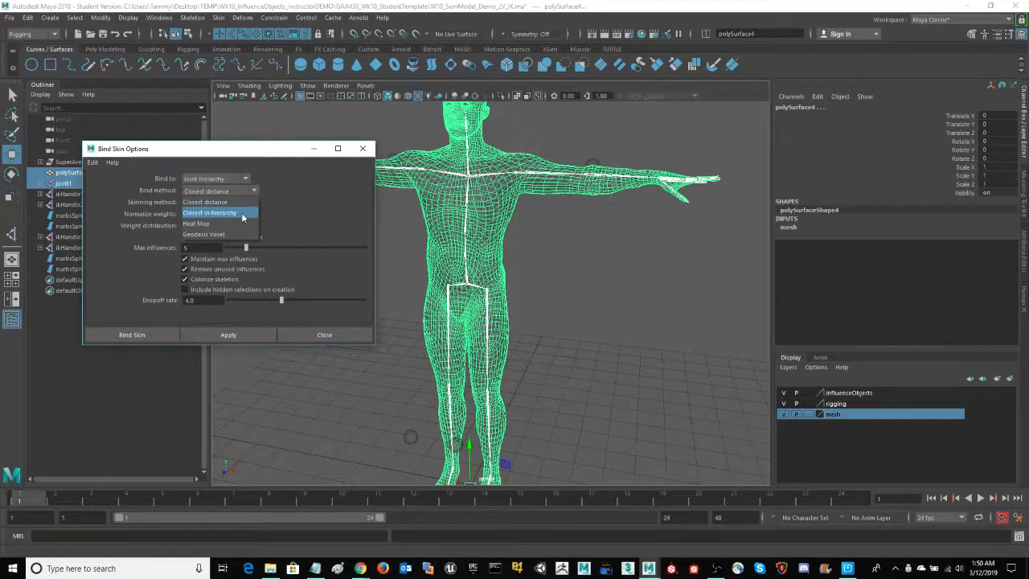
click(241, 214)
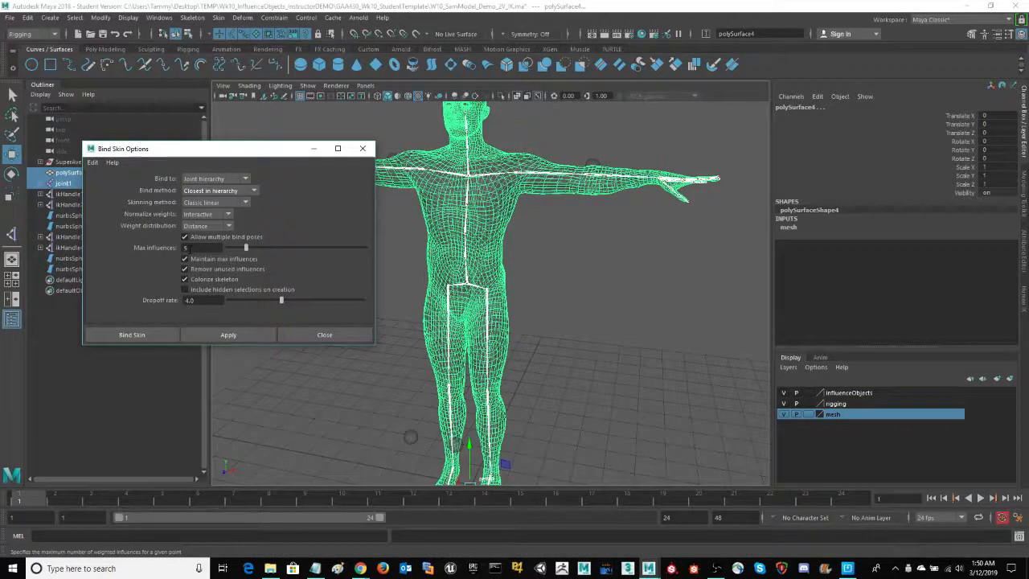
click(158, 338)
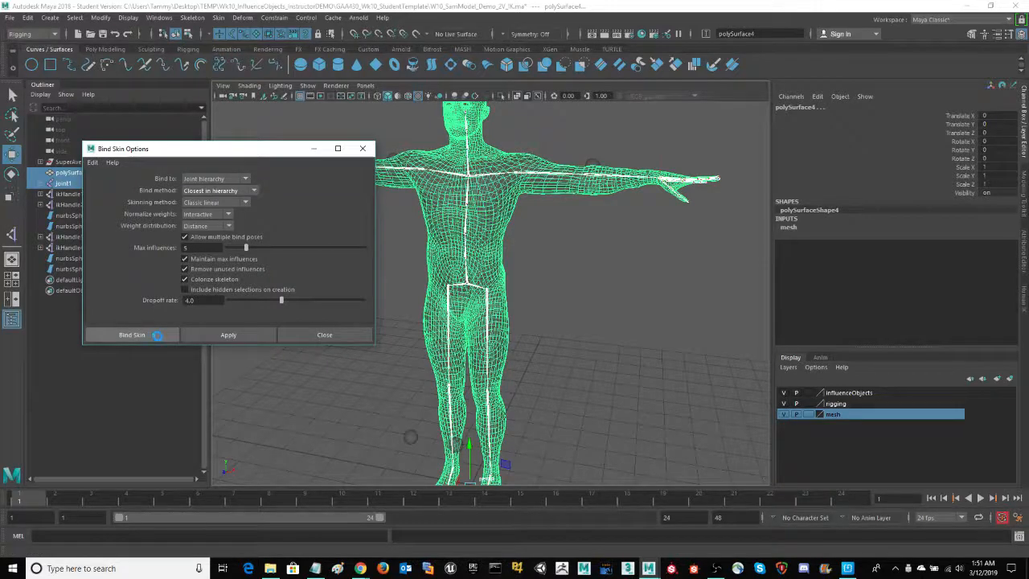
Test the leg deformation by lifting ikHandle1 about 2.7 units straight up, and undo the move
click(488, 335)
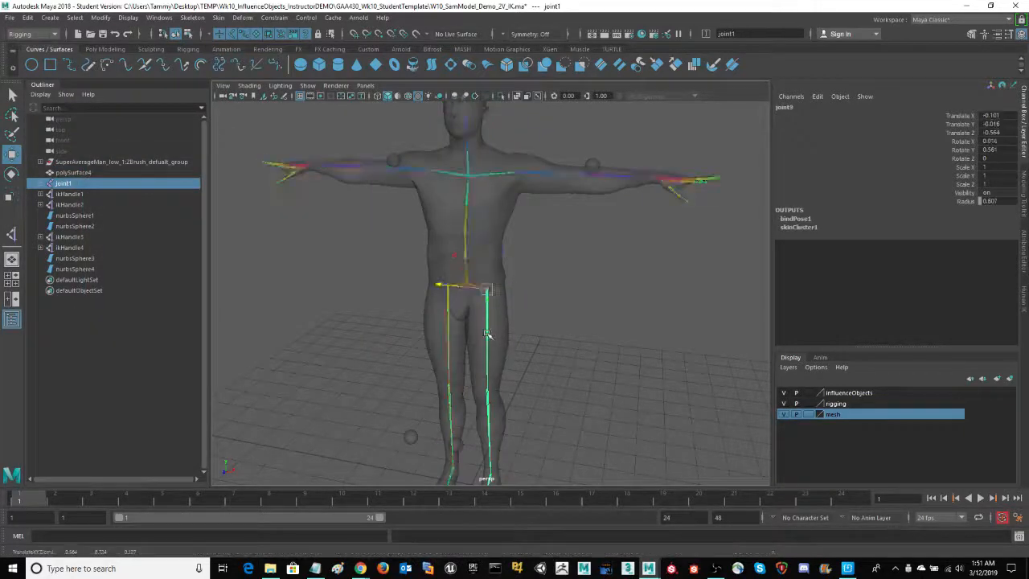
alt+drag(592, 357, 577, 371)
click(531, 437)
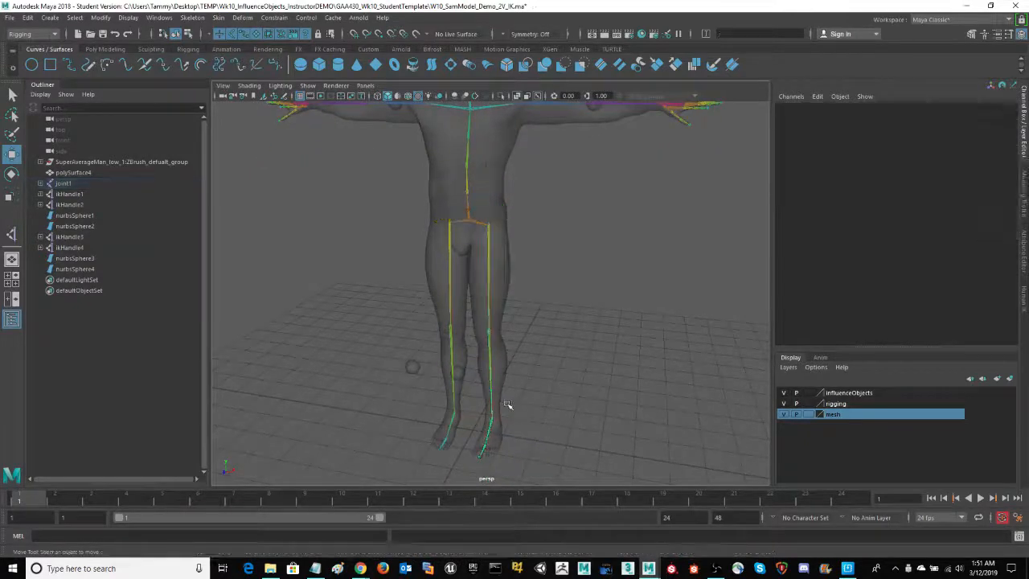
drag(536, 432, 504, 313)
key(ctrl+z)
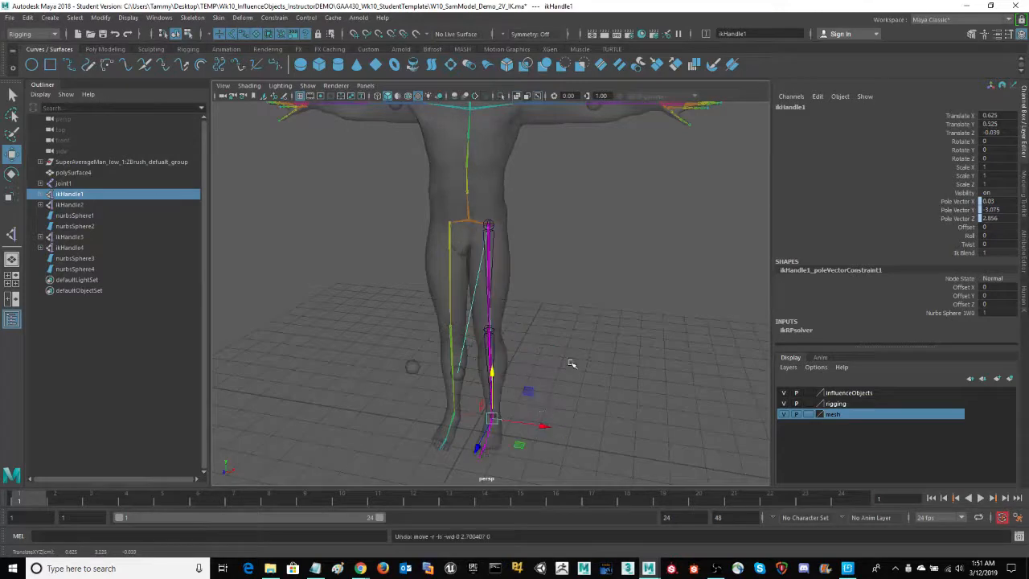
Test the hip deformation by swinging ikHandle1 sideways to about X 3.97, Y 1.53, and undo the move
alt+drag(575, 355, 670, 385)
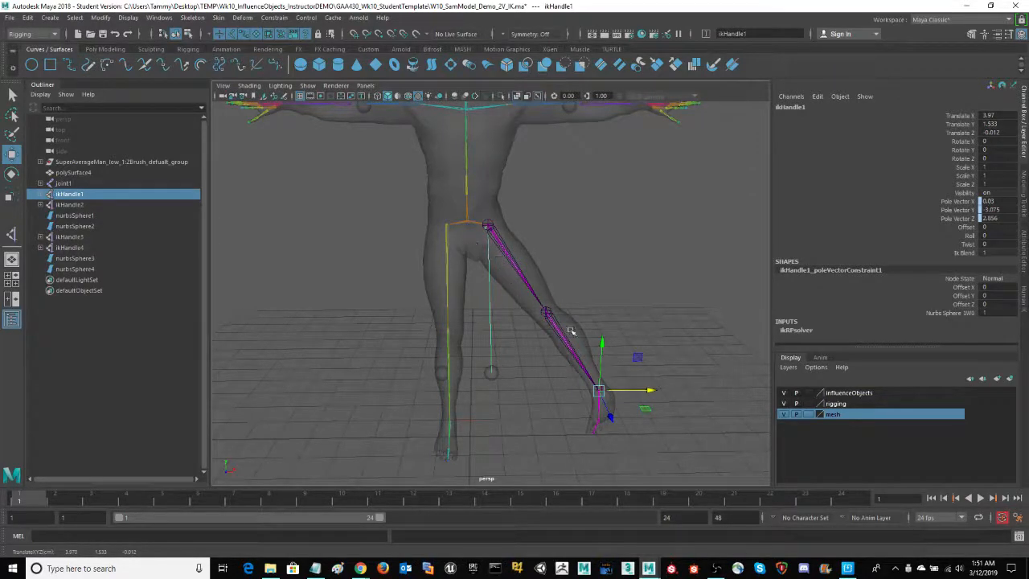
alt+drag(670, 333, 536, 241)
key(ctrl+z)
Examine the bound body mesh's wireframe and the skeleton inside it from the front and the side
click(489, 225)
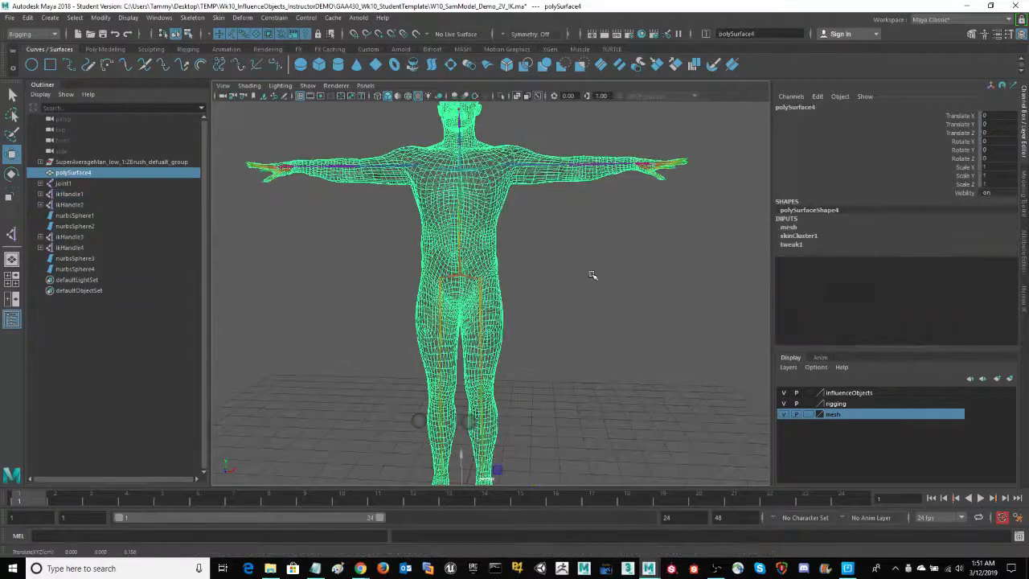
alt+drag(592, 276, 632, 310)
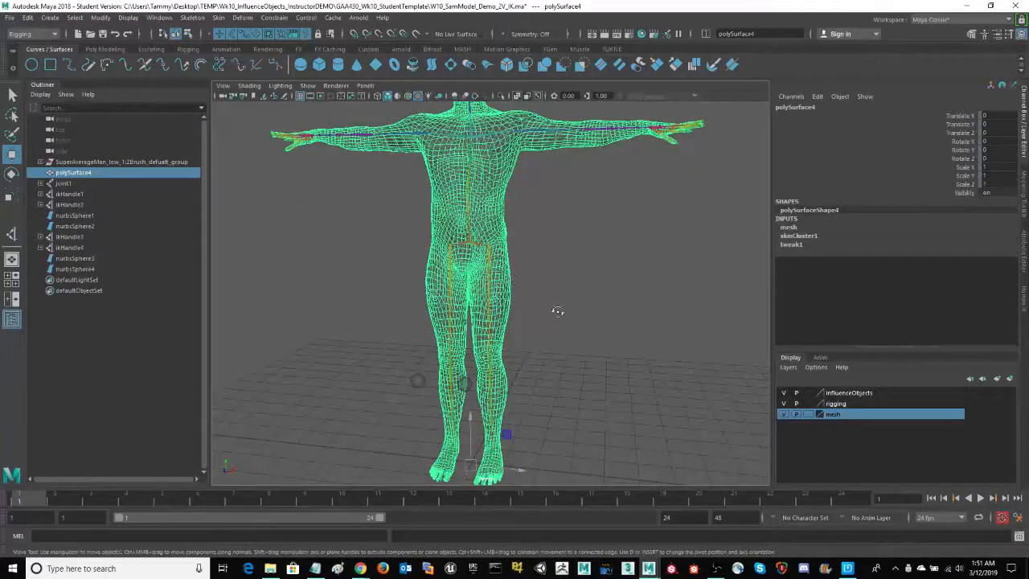
alt+drag(558, 312, 601, 308)
alt+drag(621, 356, 637, 307)
scroll(638, 307, down, 3)
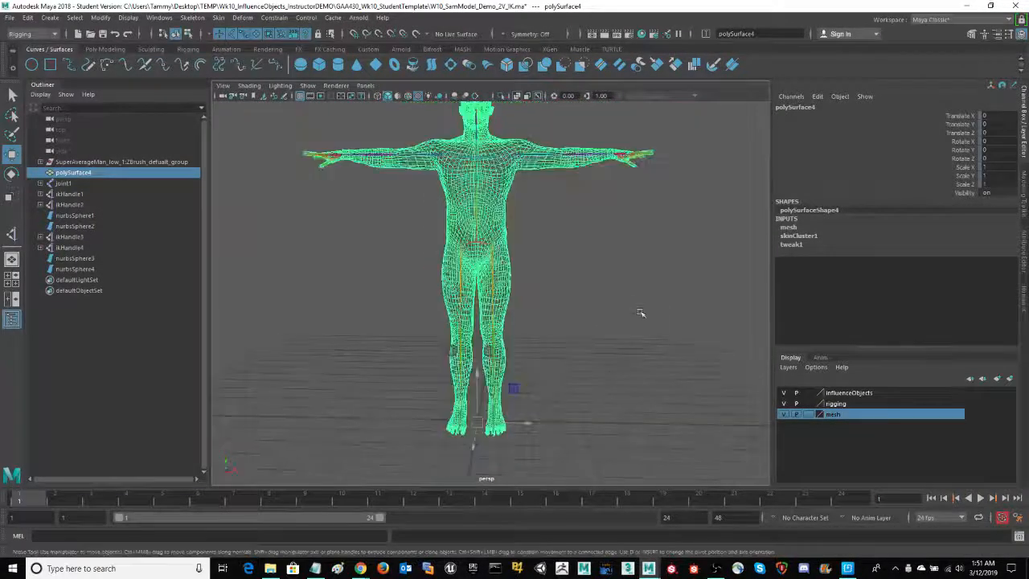
alt+middle_drag(638, 283, 646, 317)
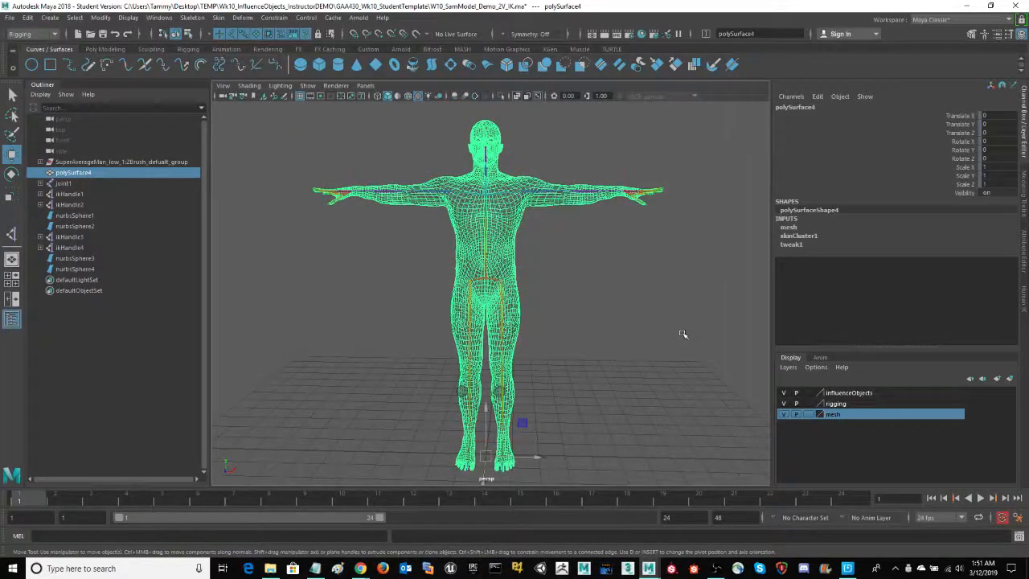
alt+drag(689, 346, 591, 359)
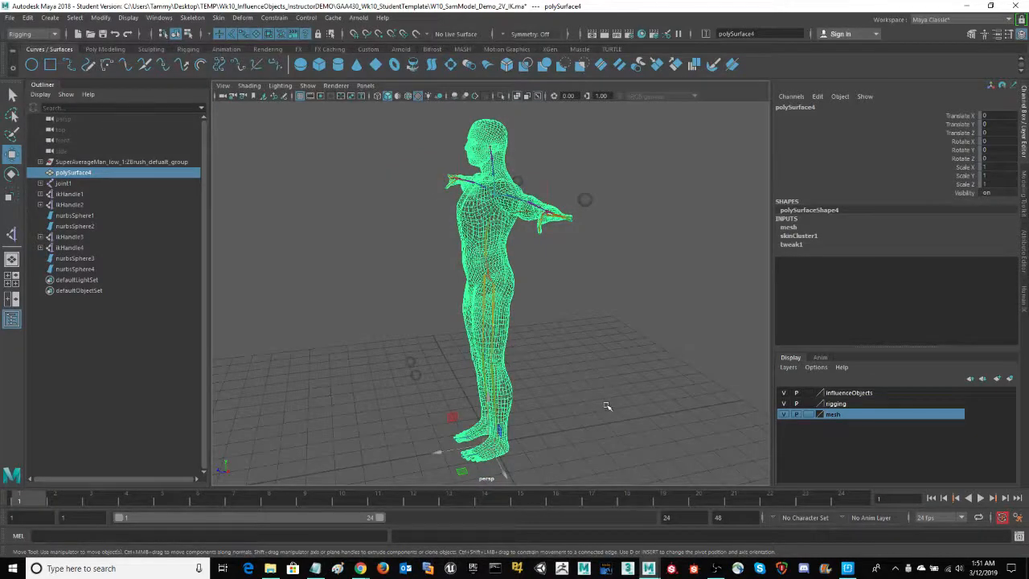
alt+drag(619, 406, 646, 402)
click(622, 298)
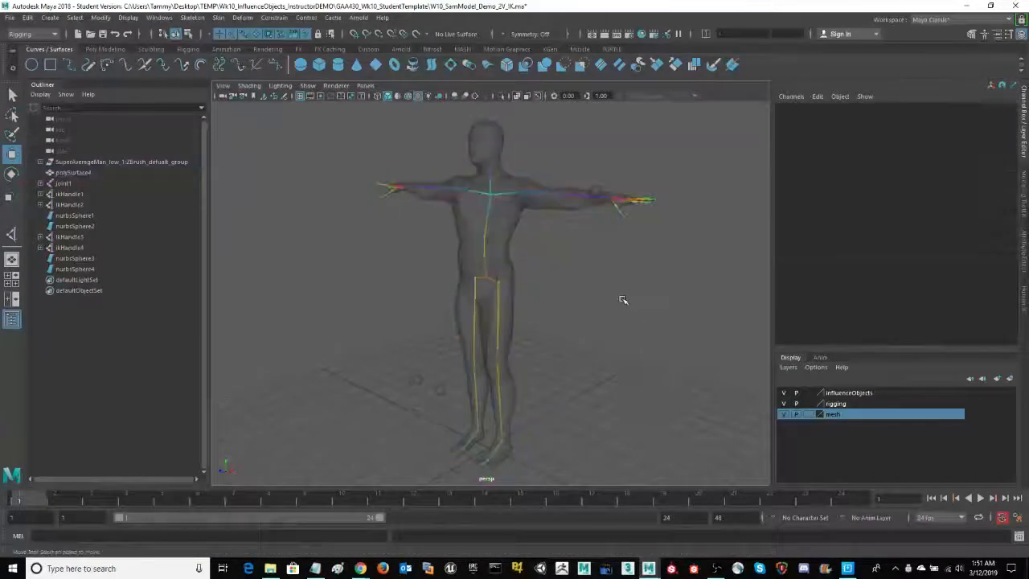
Set a keyframe on the leg's ikHandle1 at frame 1 and go to frame 5
click(524, 447)
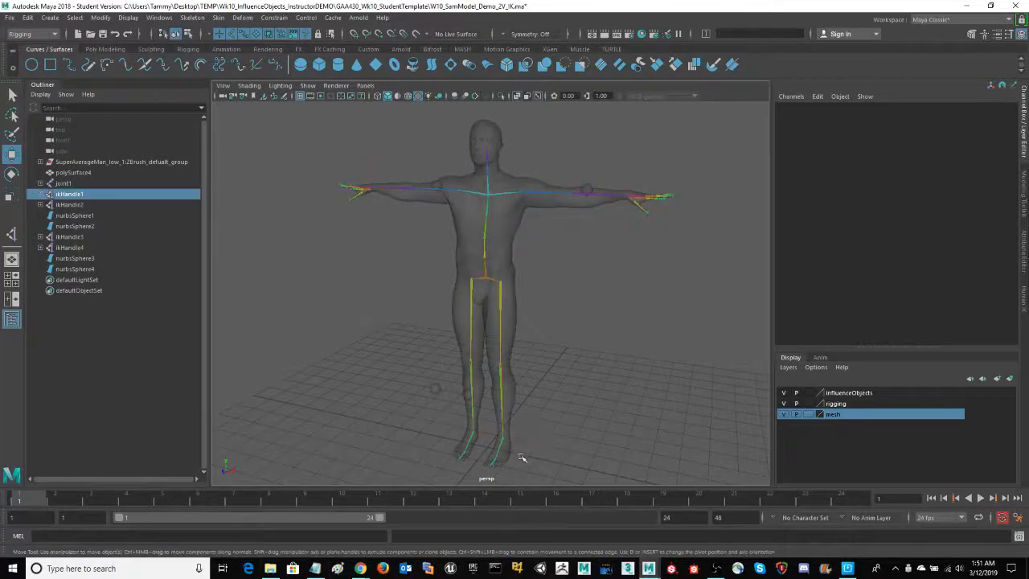
alt+right_drag(623, 413, 610, 371)
alt+drag(675, 387, 323, 428)
key(s)
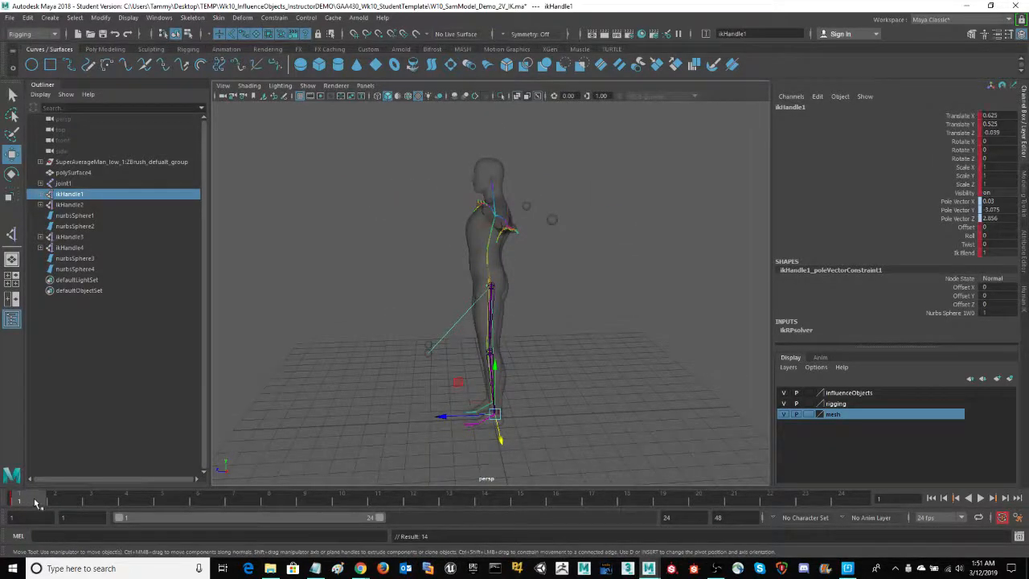
drag(34, 504, 161, 505)
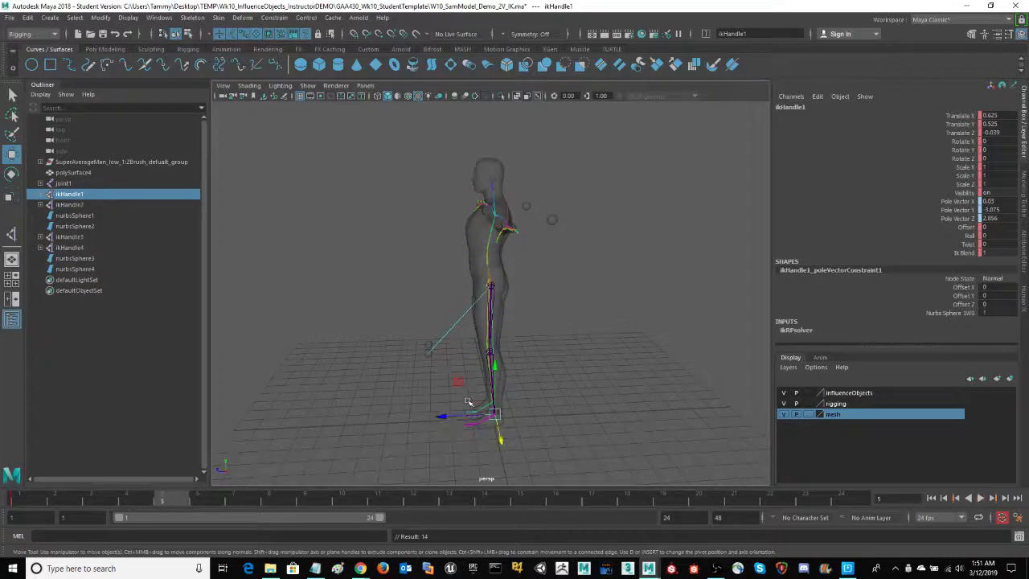
Try raising ikHandle1 forward to about Y 2.36, Z 2.35 at frame 5, and undo the move
drag(459, 386, 406, 347)
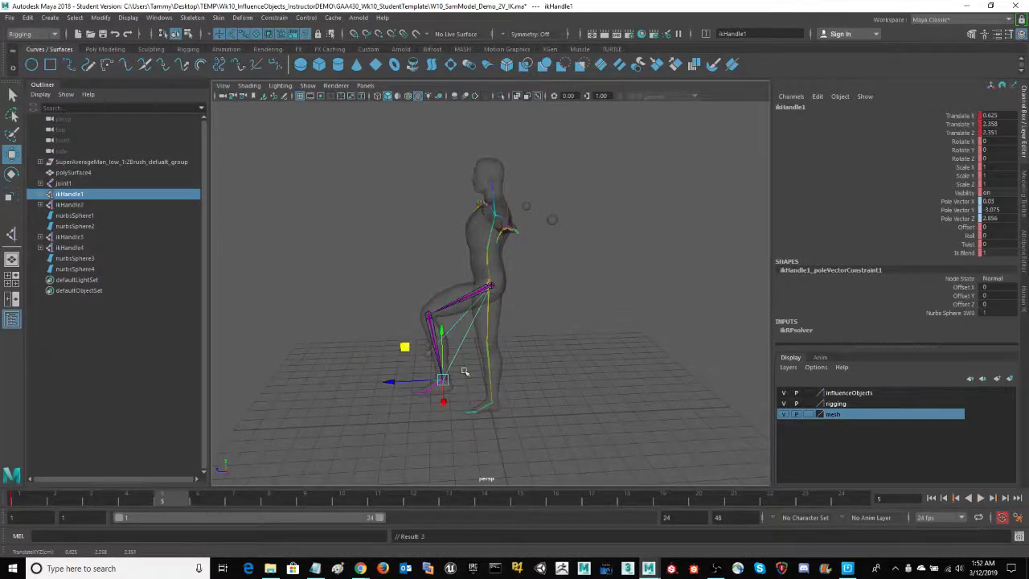
key(ctrl+z)
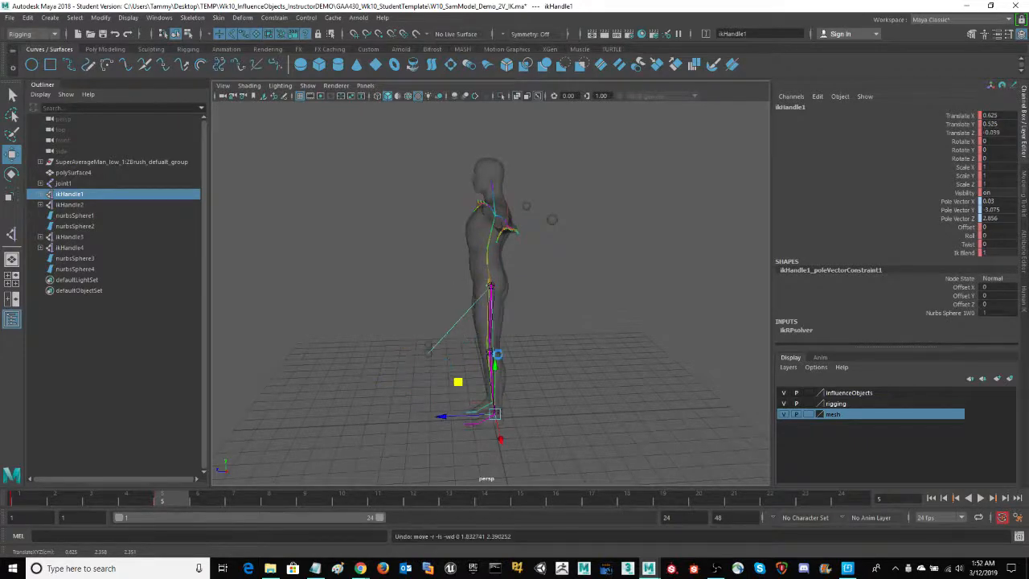
alt+drag(553, 326, 608, 344)
alt+right_drag(589, 344, 674, 337)
alt+middle_drag(622, 308, 616, 337)
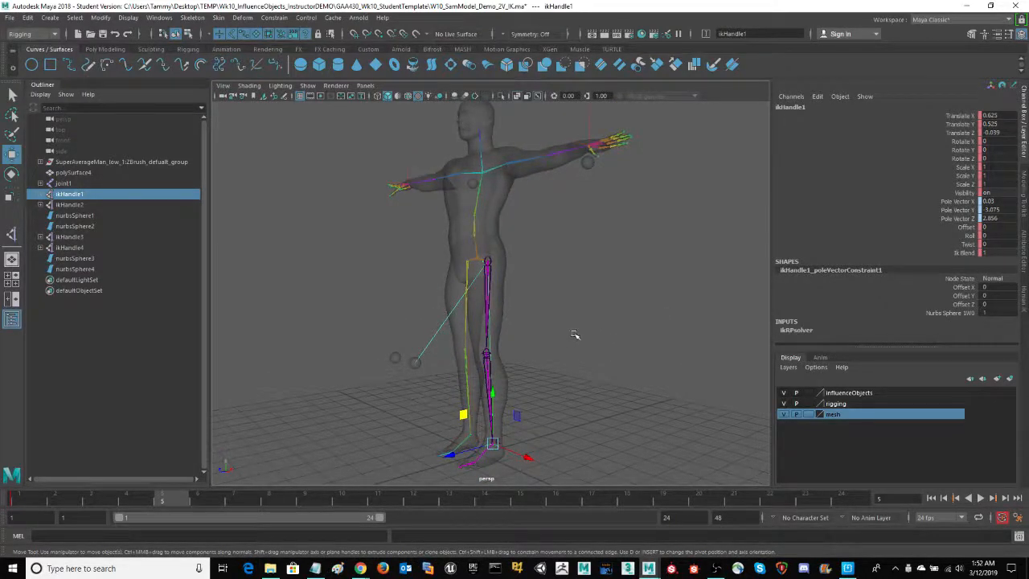
mouse_move(575, 335)
alt+mouse_down()
mouse_move(620, 329)
mouse_move(588, 337)
alt+mouse_up()
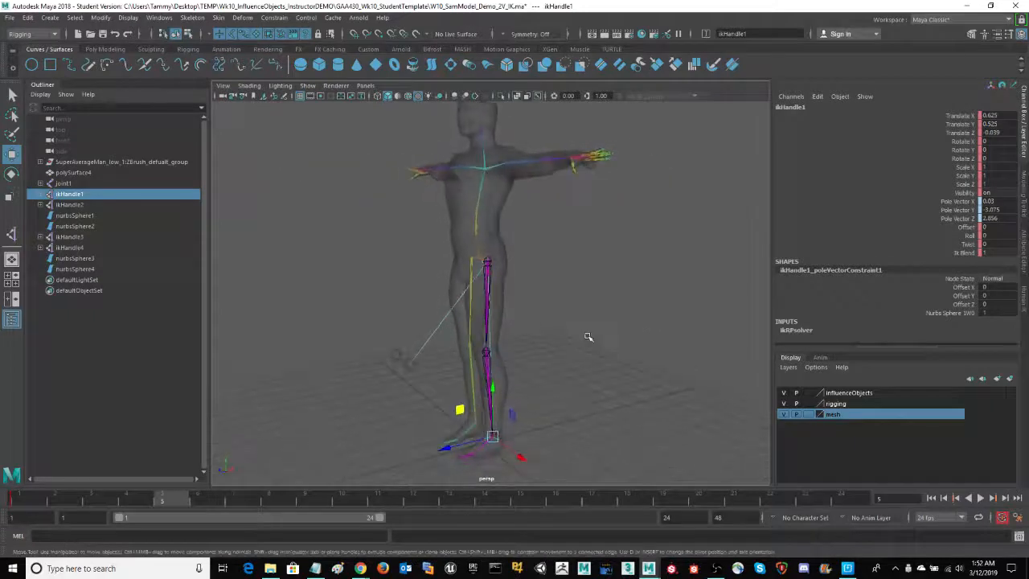
Reselect ikHandle1 and raise the foot forward to about Y 3.78, Z 2.02 at frame 5, bending the knee
click(489, 337)
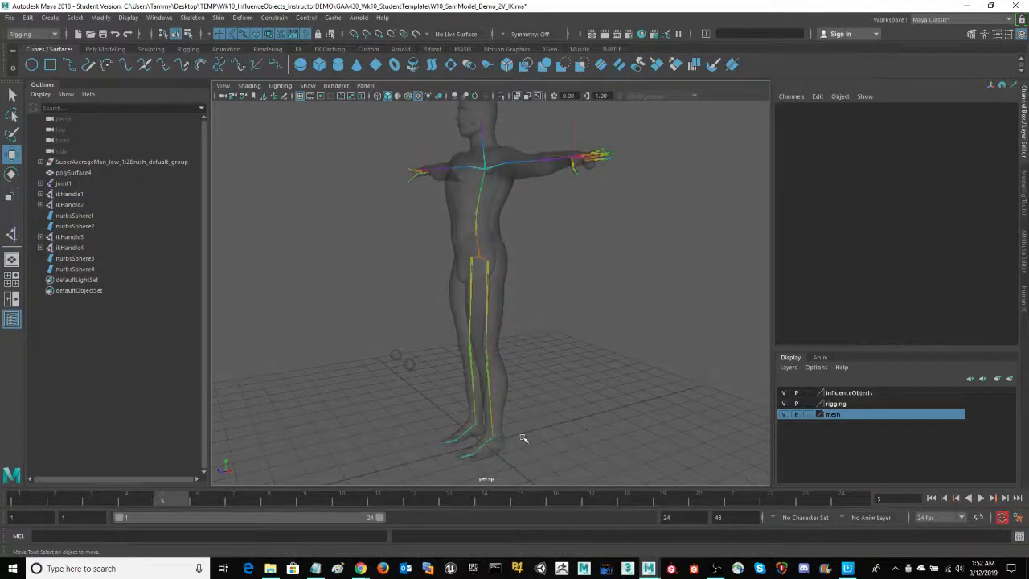
alt+drag(566, 420, 489, 467)
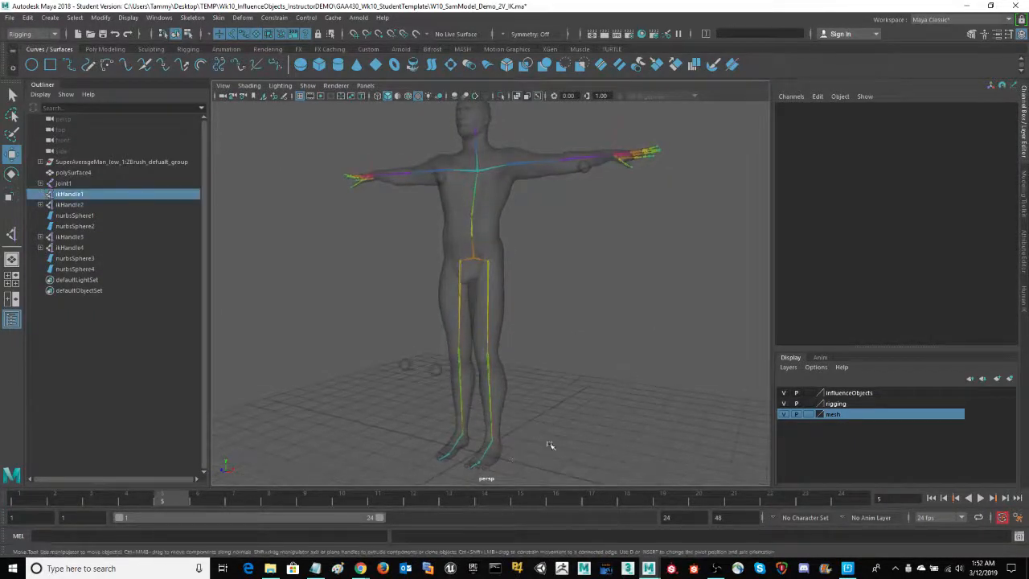
alt+middle_drag(584, 409, 600, 383)
alt+drag(647, 392, 561, 400)
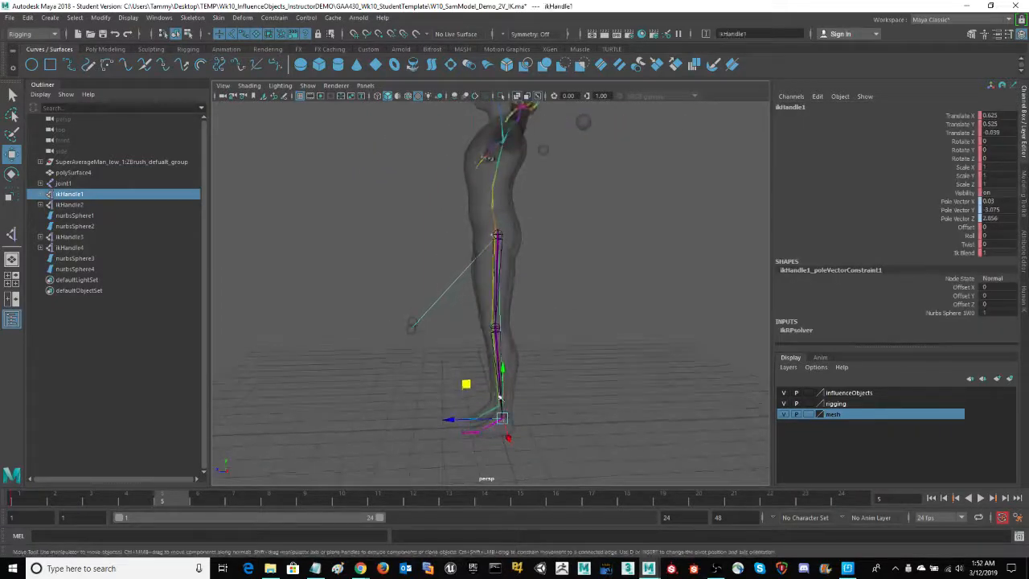
middle_drag(466, 386, 411, 337)
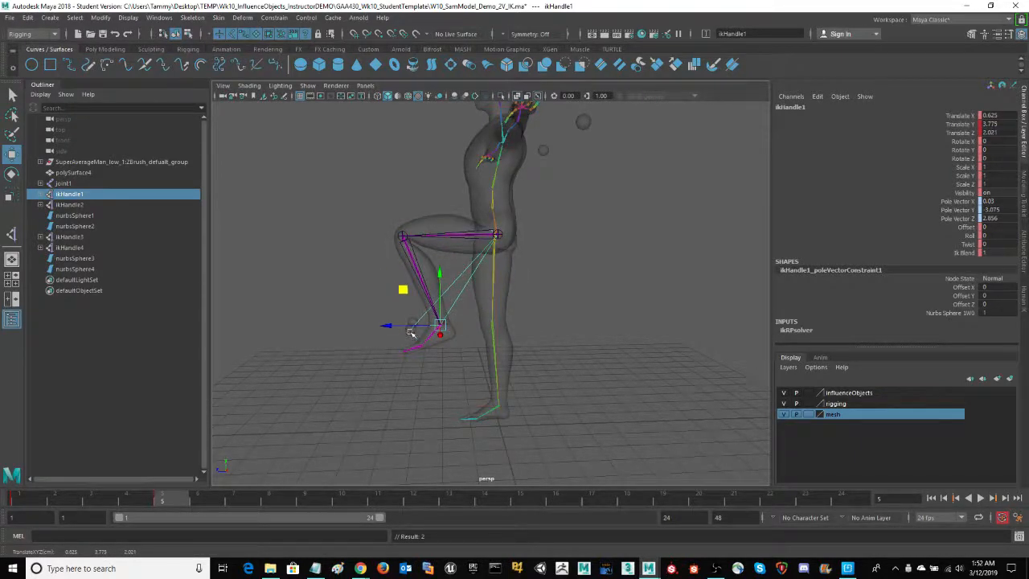
Undo the last raise of ikHandle1 so the leg stands straight again
mouse_move(569, 339)
alt+mouse_down()
mouse_move(650, 340)
mouse_move(581, 333)
alt+mouse_up()
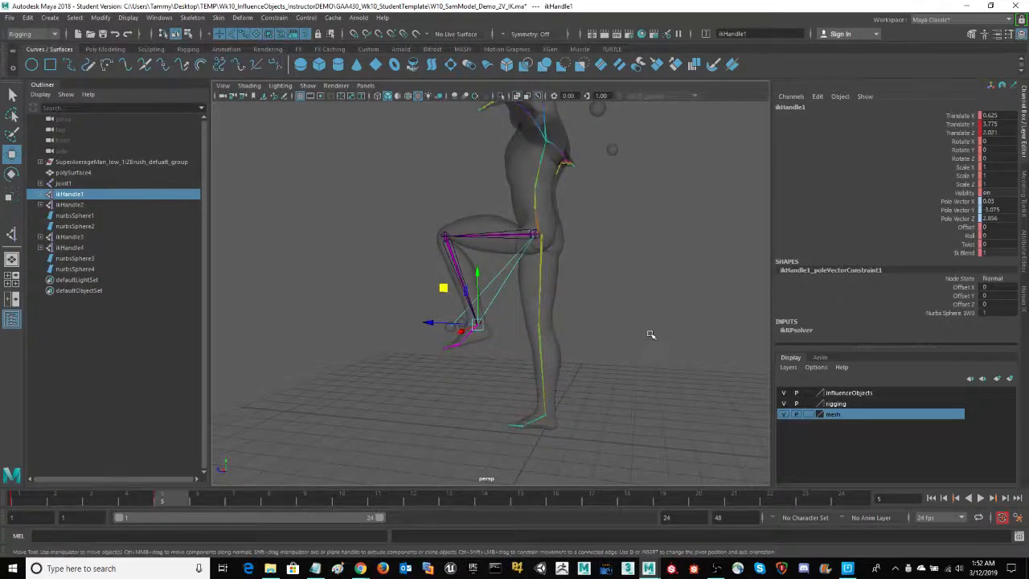
key(ctrl+z)
alt+drag(643, 345, 693, 343)
Parent the knee control nurbsSphere1 to the leg's ikHandle1
alt+middle_drag(678, 346, 646, 317)
scroll(634, 324, up, 4)
alt+drag(658, 341, 652, 349)
click(375, 307)
click(375, 307)
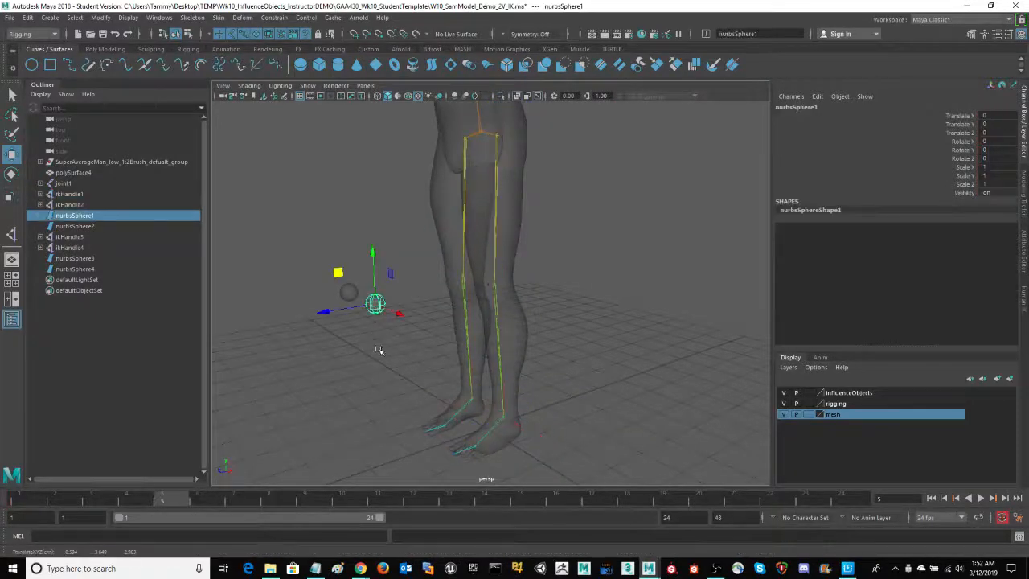
shift+drag(553, 413, 529, 448)
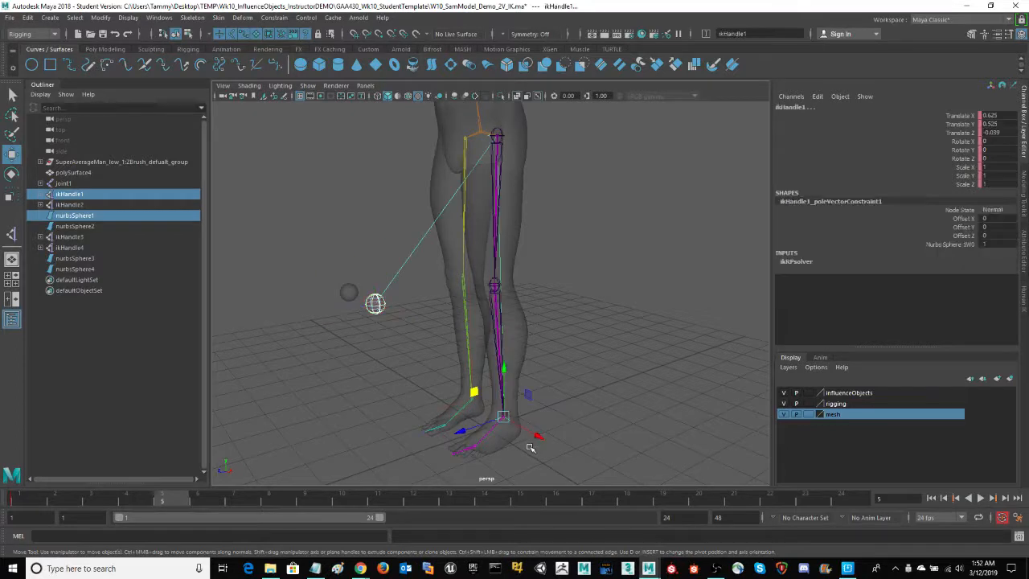
key(p)
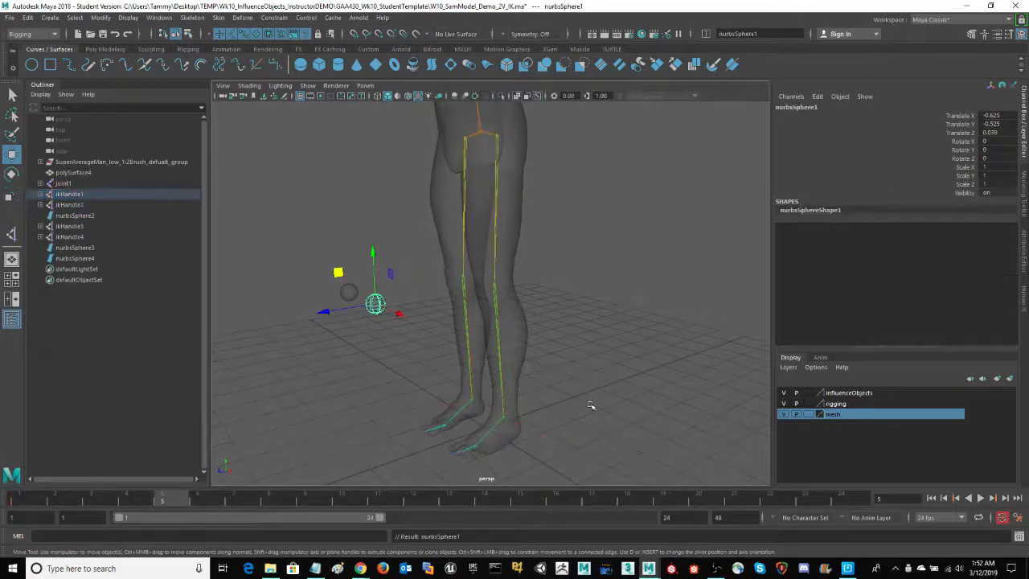
Test the parented knee control by raising ikHandle1 to about Y 3.77, Z 1.42 at frame 5
alt+drag(591, 406, 519, 445)
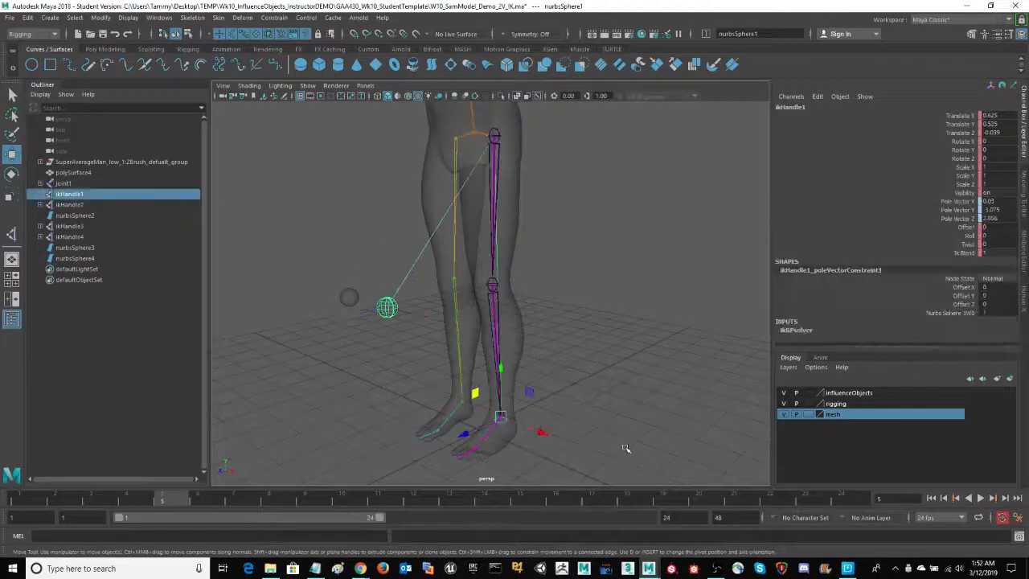
alt+drag(627, 449, 511, 407)
middle_drag(472, 386, 405, 243)
mouse_move(609, 245)
alt+mouse_down()
mouse_move(639, 239)
mouse_move(680, 255)
mouse_move(598, 260)
alt+mouse_up()
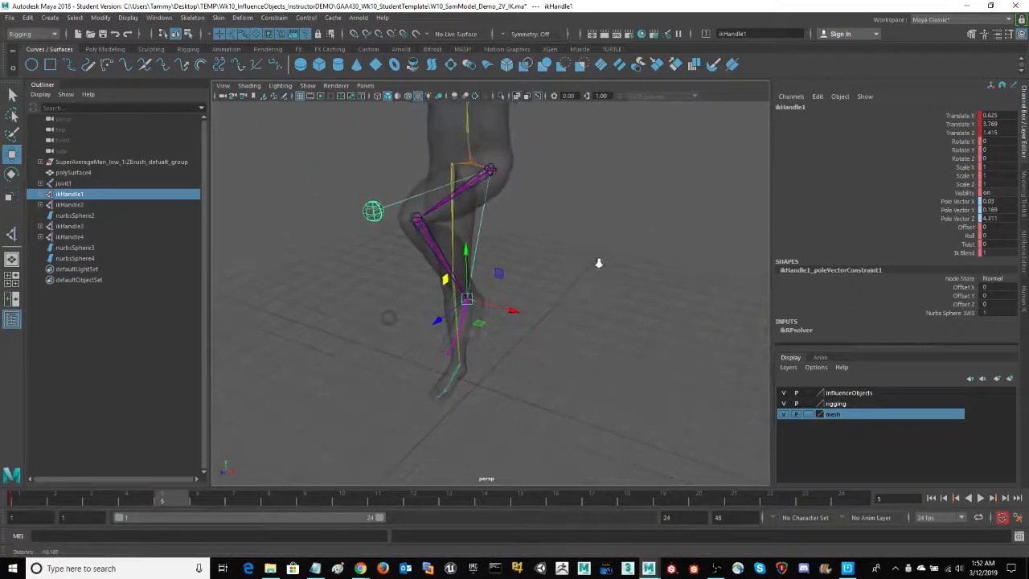
Try swinging the knee sideways by moving nurbsSphere1 to about X 0.70, and undo both this move and the foot raise
drag(374, 222, 375, 227)
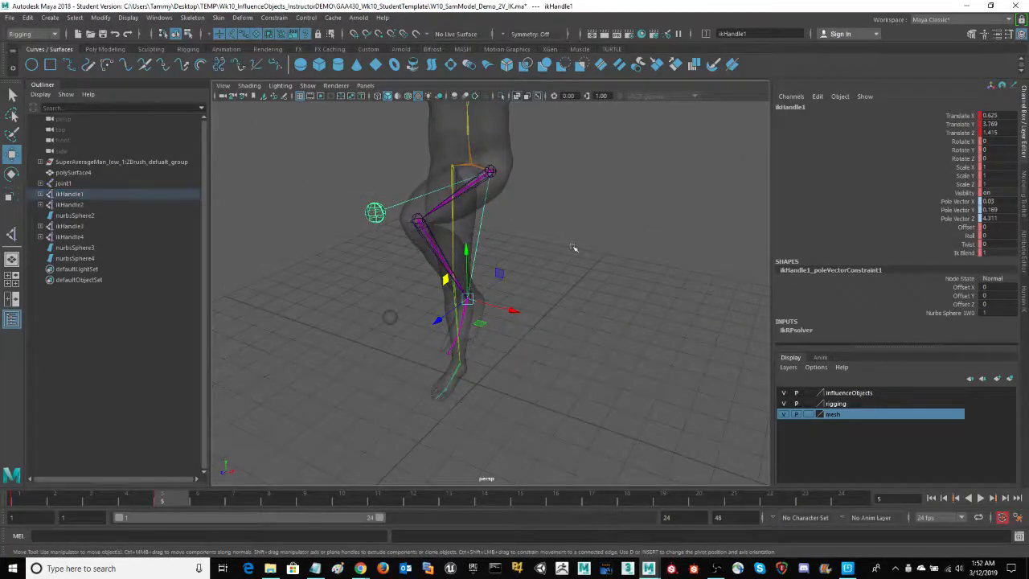
alt+drag(575, 245, 600, 243)
drag(492, 228, 569, 228)
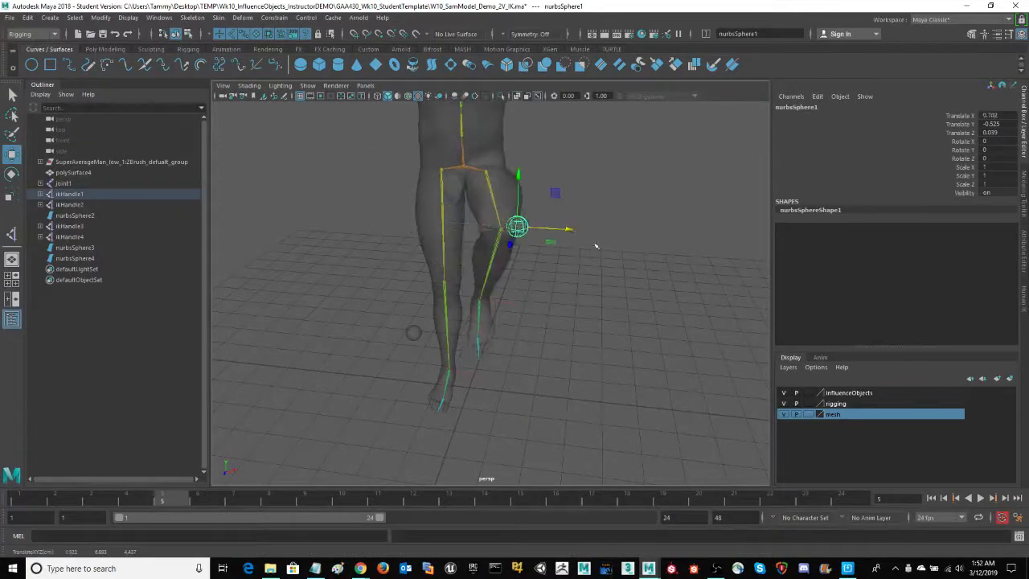
key(ctrl+z)
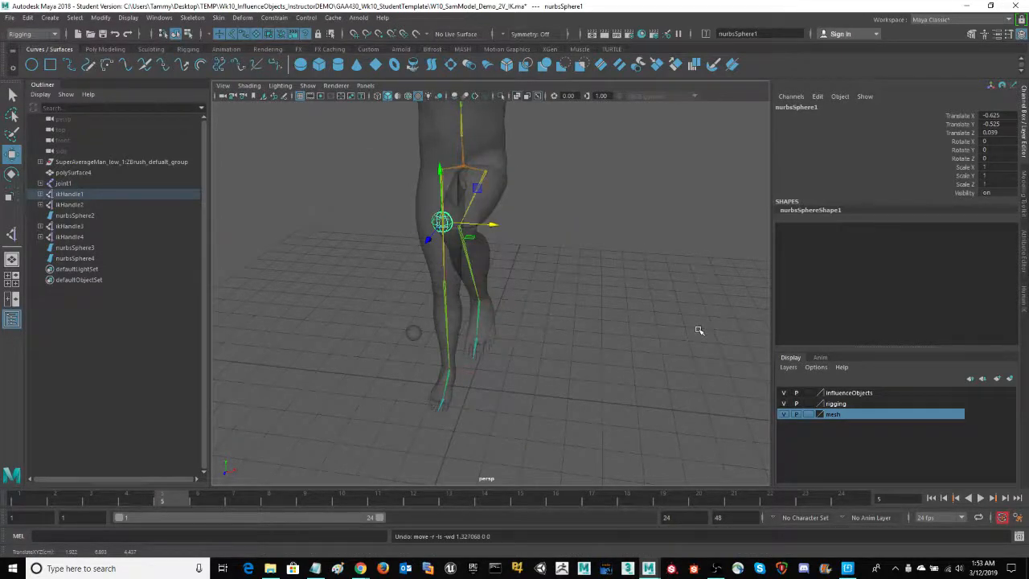
key(ctrl+z)
alt+drag(676, 342, 752, 374)
key(ctrl+z)
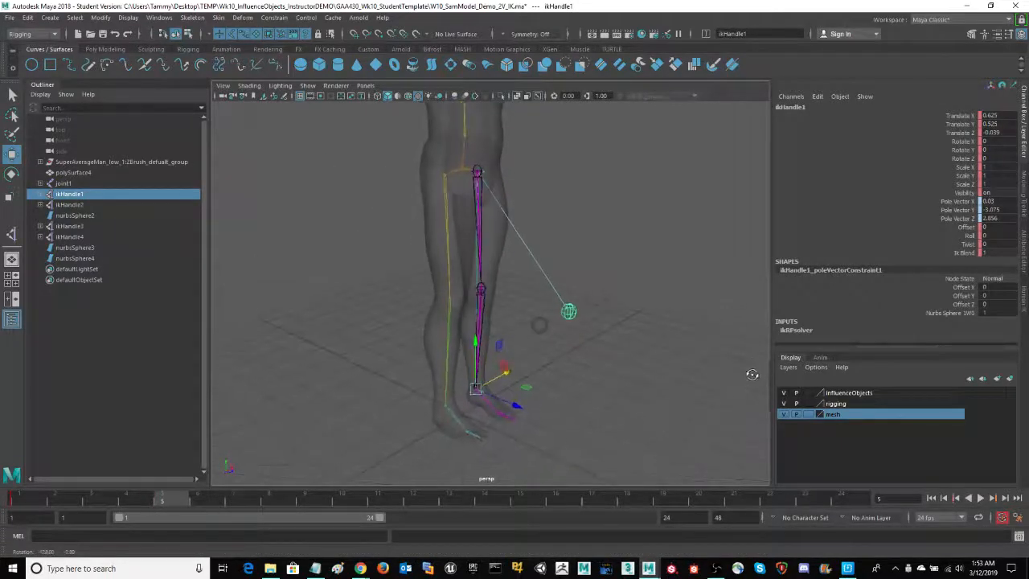
Parent the other knee's control nurbsSphere2 to ikHandle2
key(ctrl+z)
key(ctrl+z)
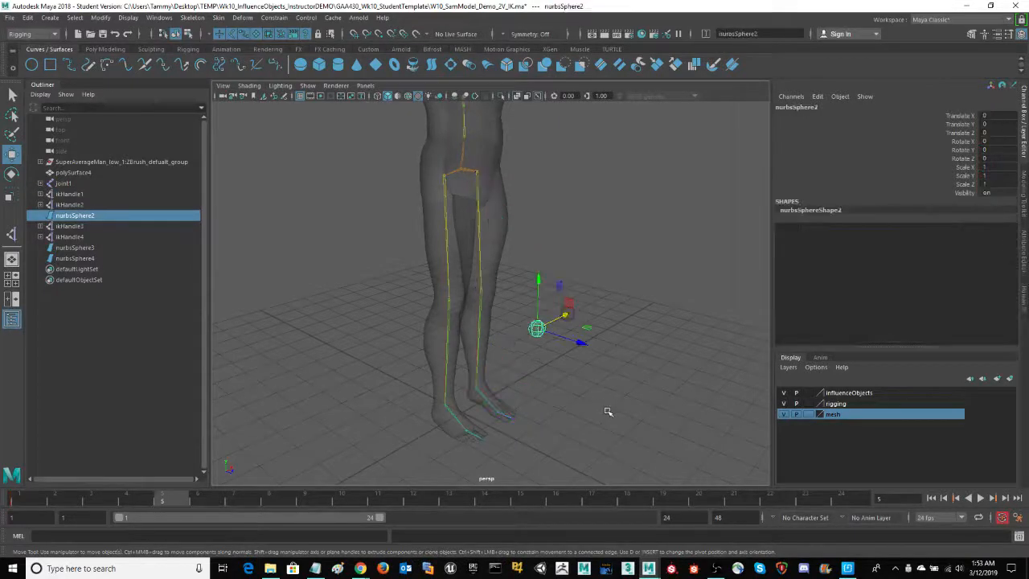
alt+drag(613, 410, 492, 421)
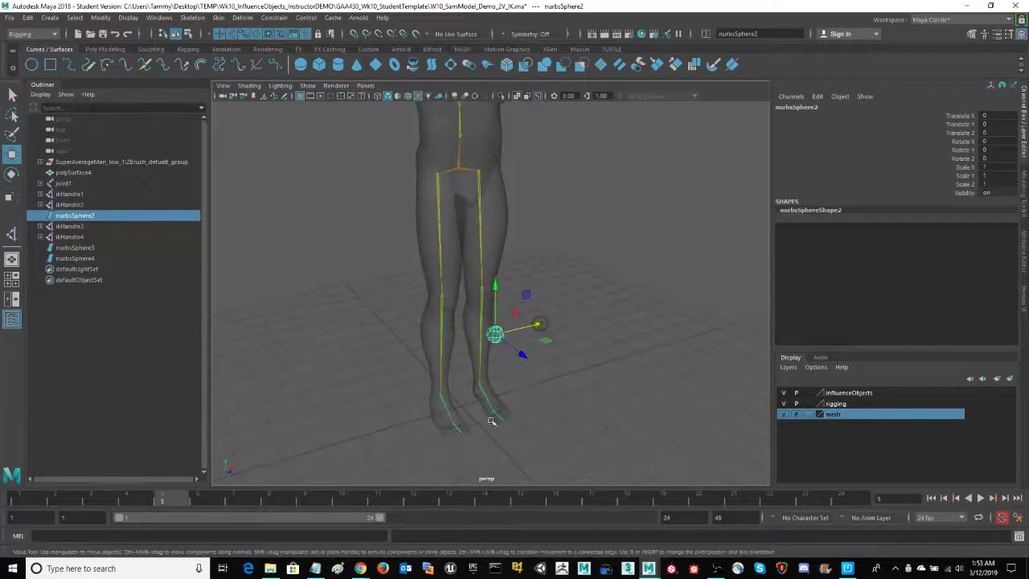
click(456, 390)
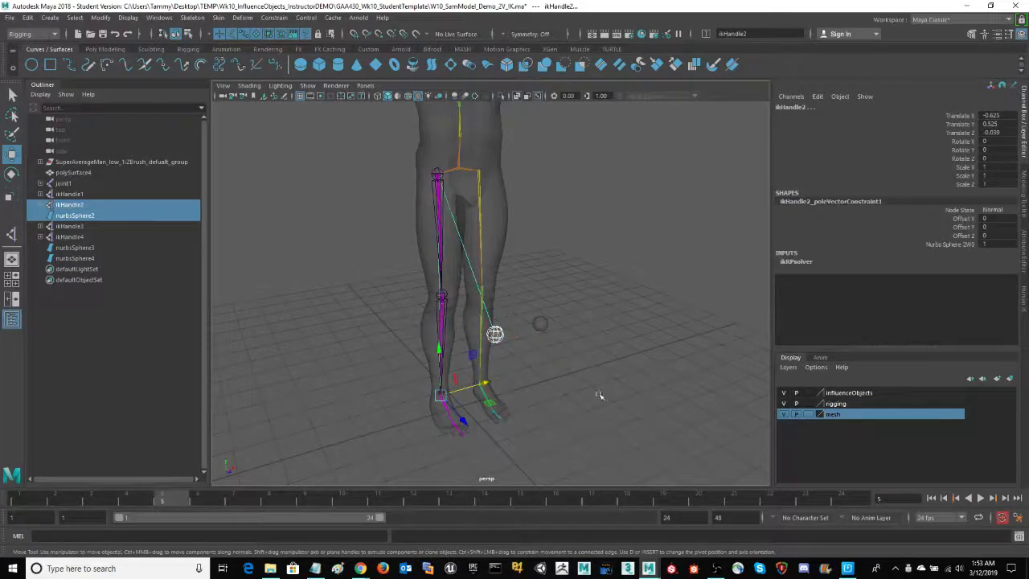
alt+drag(599, 394, 602, 393)
key(p)
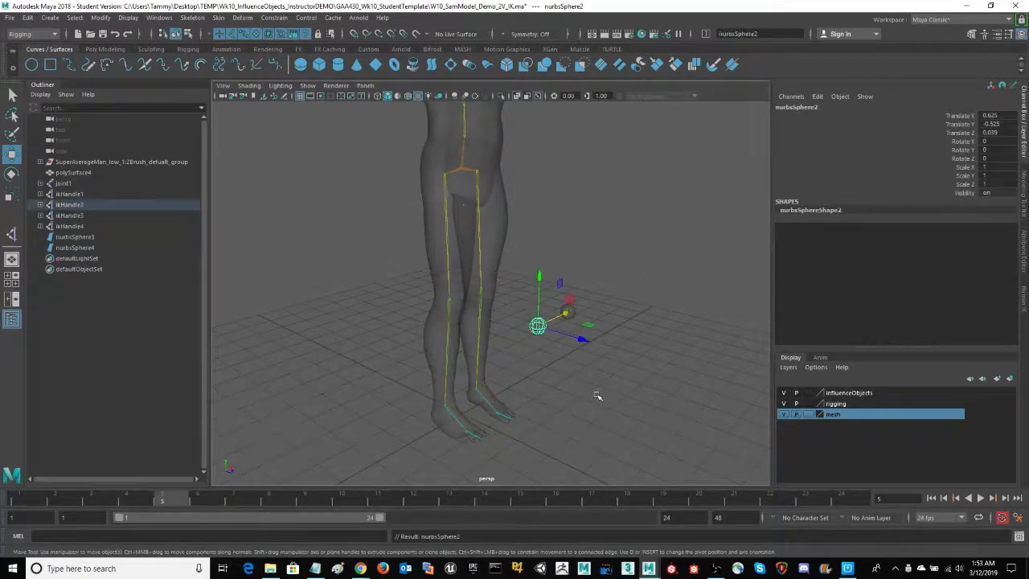
Parent the elbow control nurbsSphere3 to the arm's ikHandle3
mouse_move(636, 261)
alt+mouse_down()
mouse_move(620, 379)
mouse_move(586, 351)
mouse_move(510, 362)
mouse_move(628, 243)
alt+mouse_up()
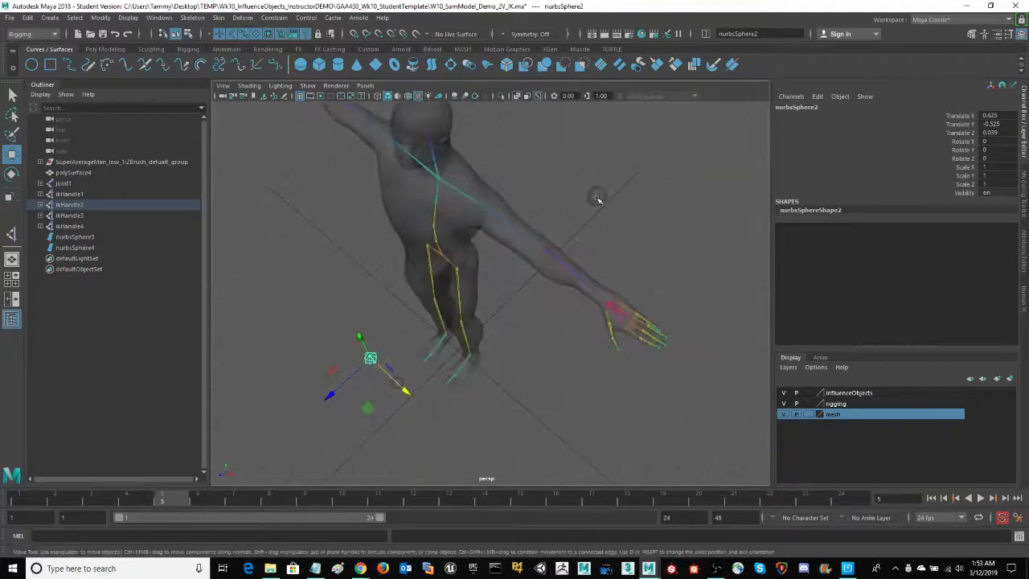
click(597, 198)
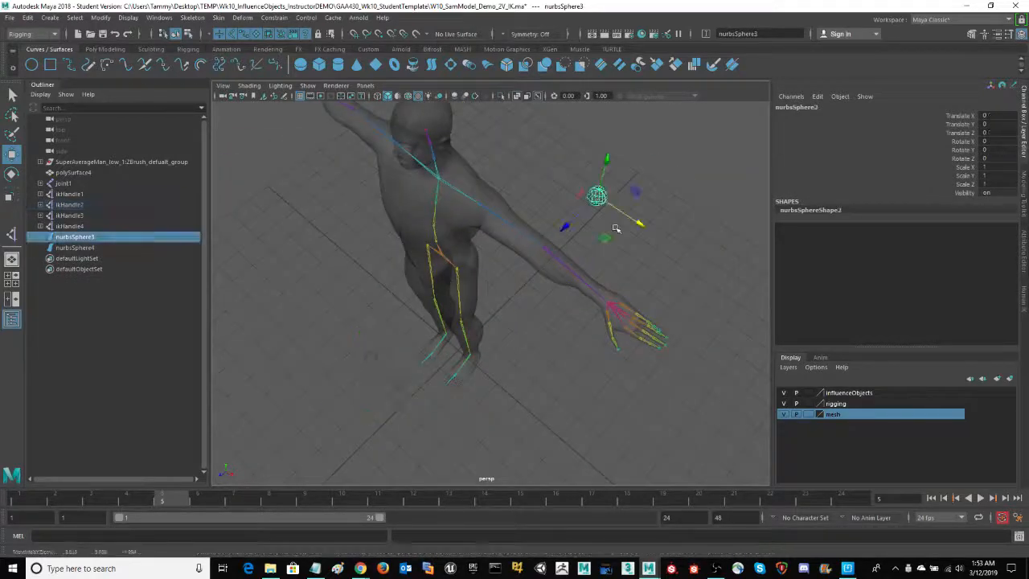
shift+click(641, 284)
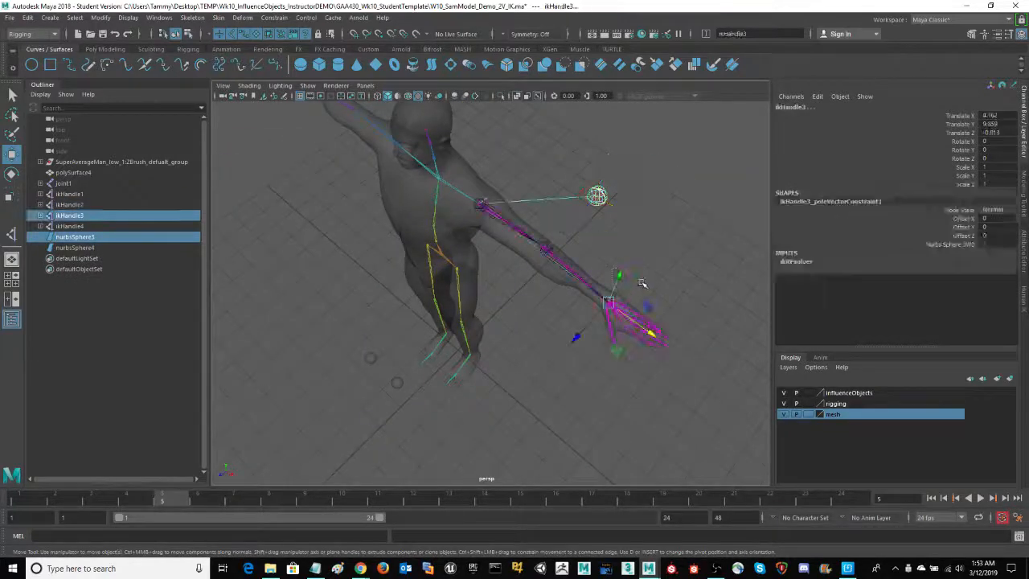
key(p)
Parent the opposite elbow's control nurbsSphere4 to ikHandle4
alt+drag(401, 392, 503, 233)
click(509, 206)
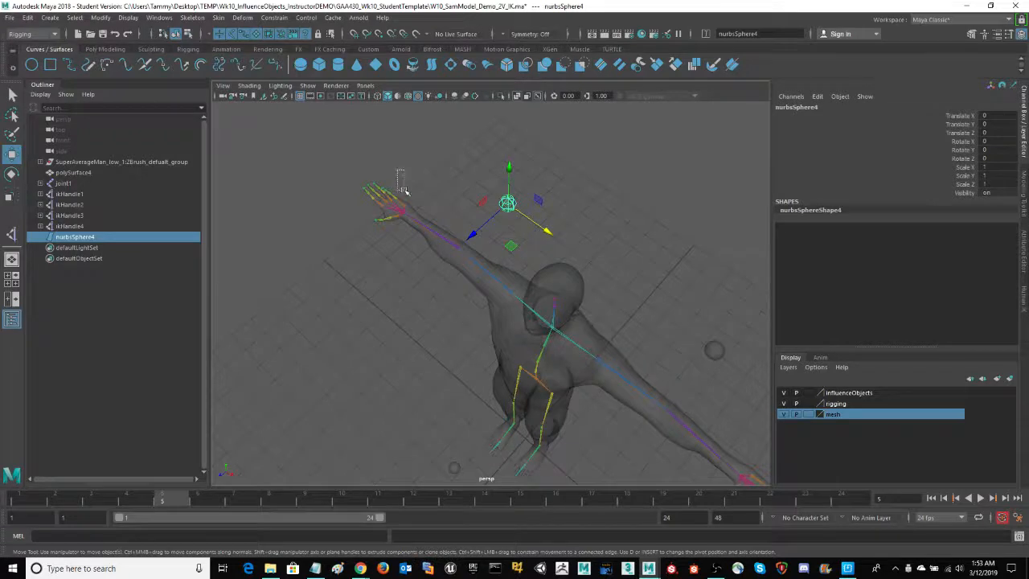
shift+drag(406, 191, 407, 193)
key(ctrl+z)
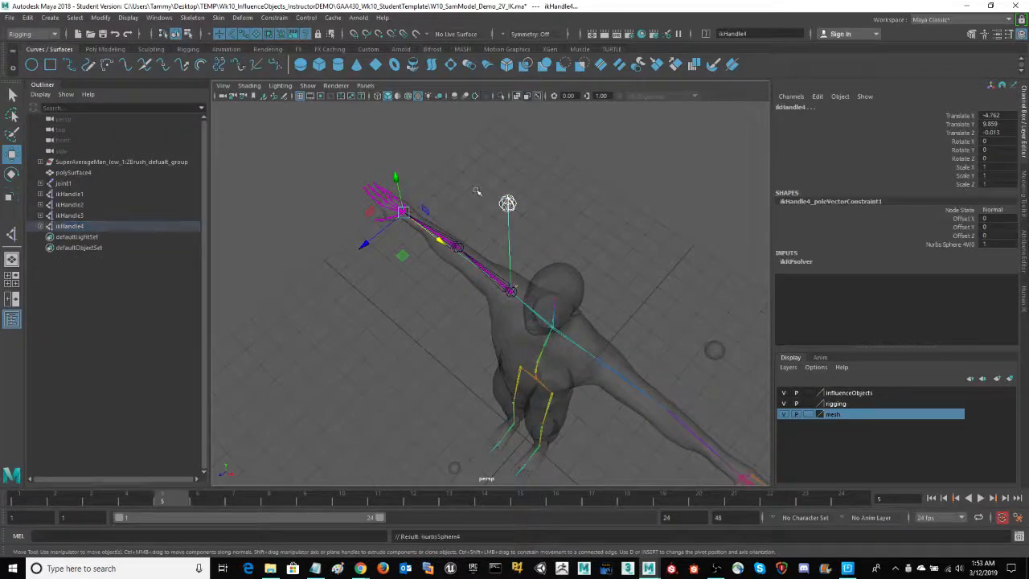
Raise the leg's ikHandle1 forward to about Y 4.83, Z 5.42 at frame 5 and play the animation
alt+drag(435, 386, 338, 332)
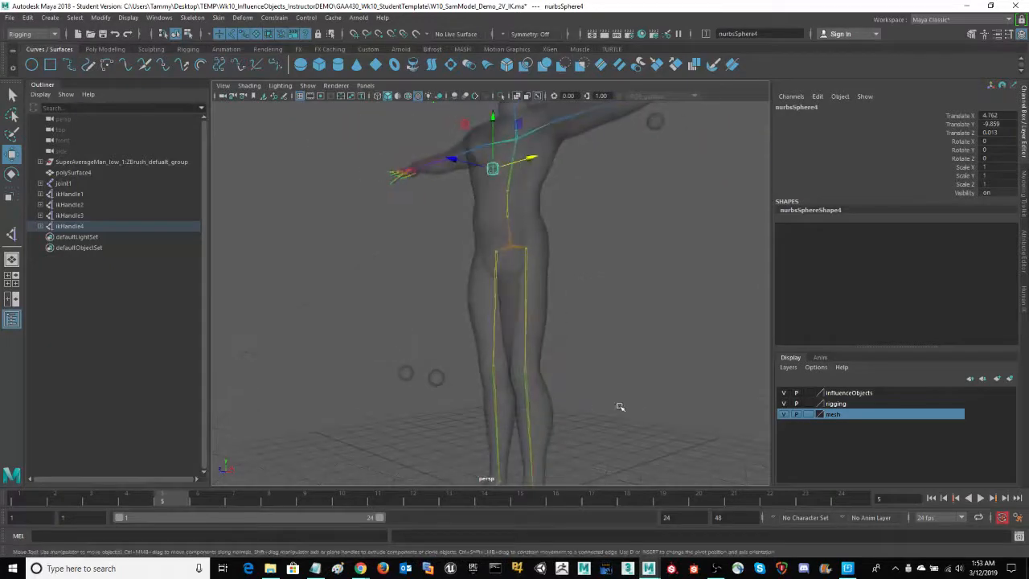
alt+middle_drag(623, 406, 643, 316)
alt+drag(643, 317, 622, 386)
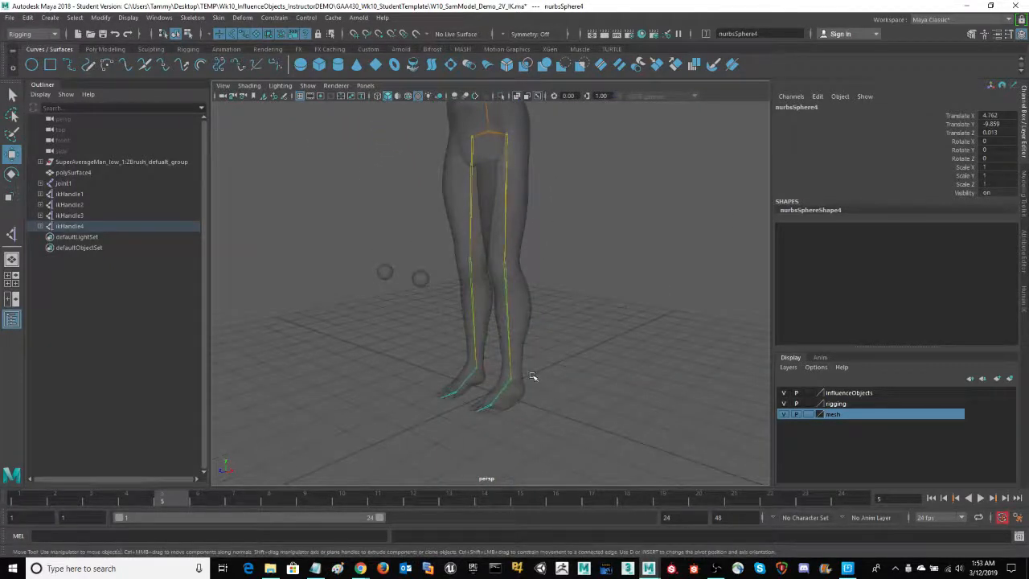
key(shift+z)
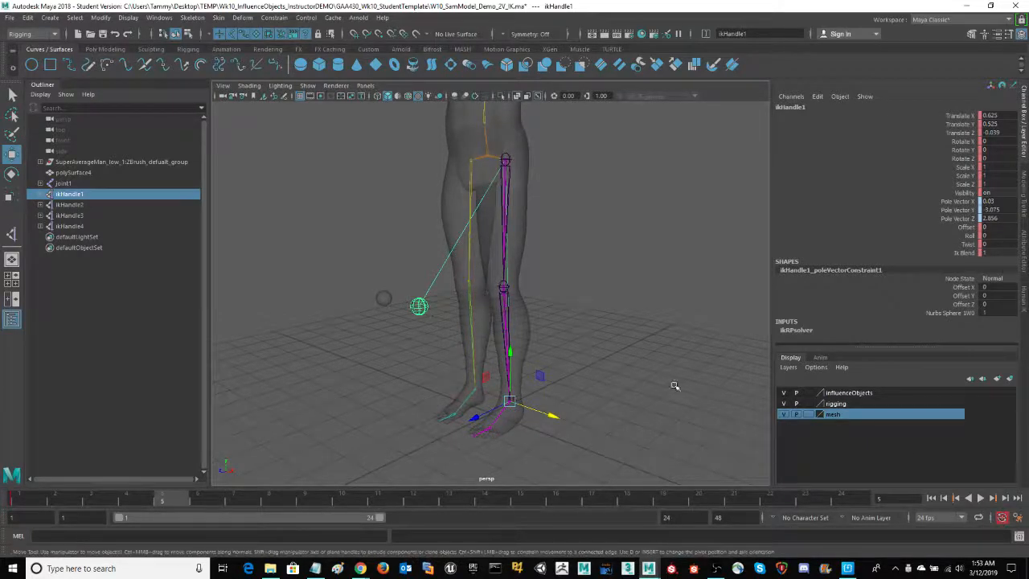
alt+drag(698, 393, 533, 395)
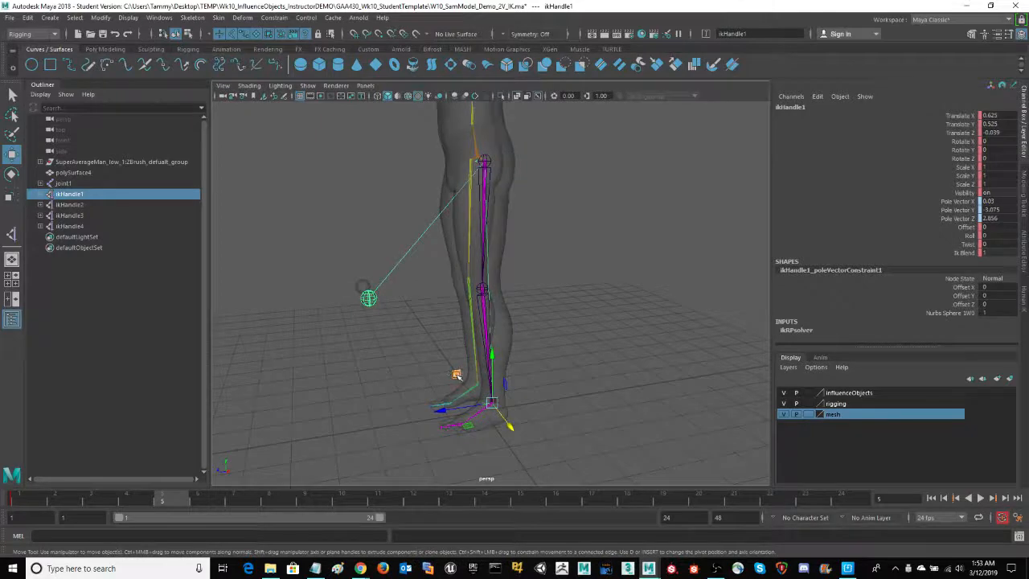
middle_drag(456, 375, 215, 228)
alt+drag(587, 293, 644, 290)
key(alt+v)
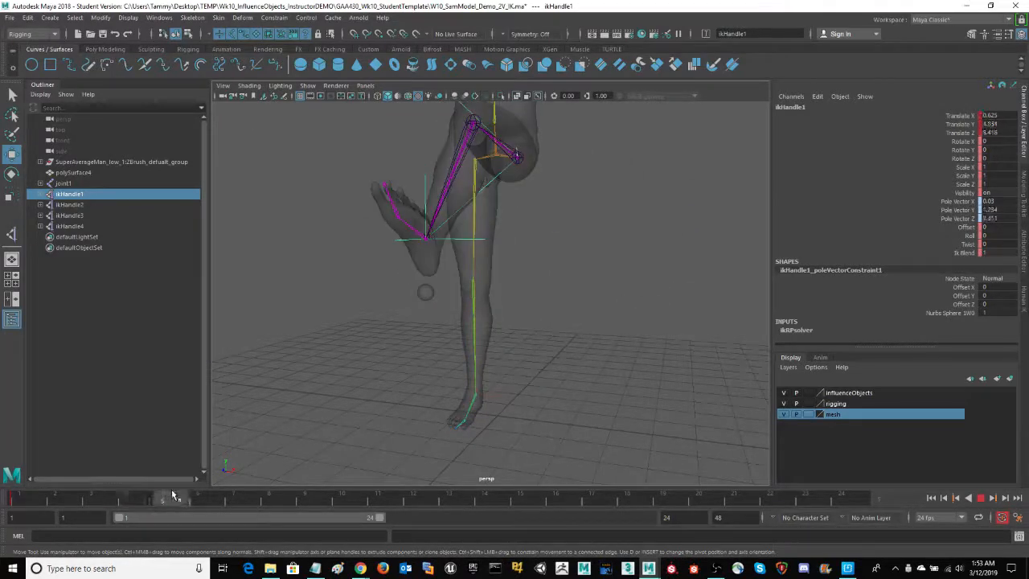
At frame 10, lower ikHandle1 back beside the standing leg to about X 0.73, Y 1.69, Z -0.46
drag(172, 496, 362, 504)
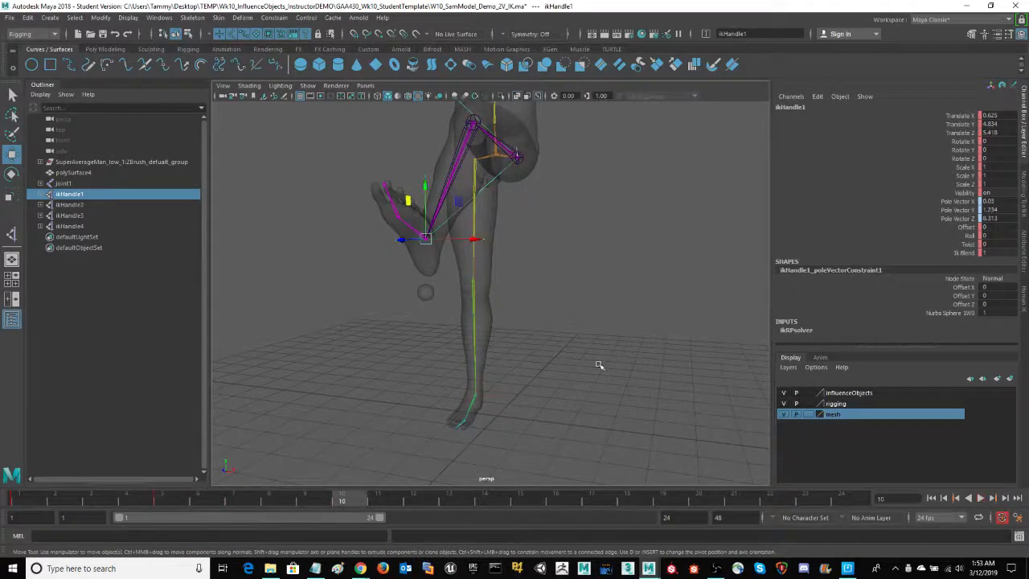
alt+drag(601, 363, 499, 354)
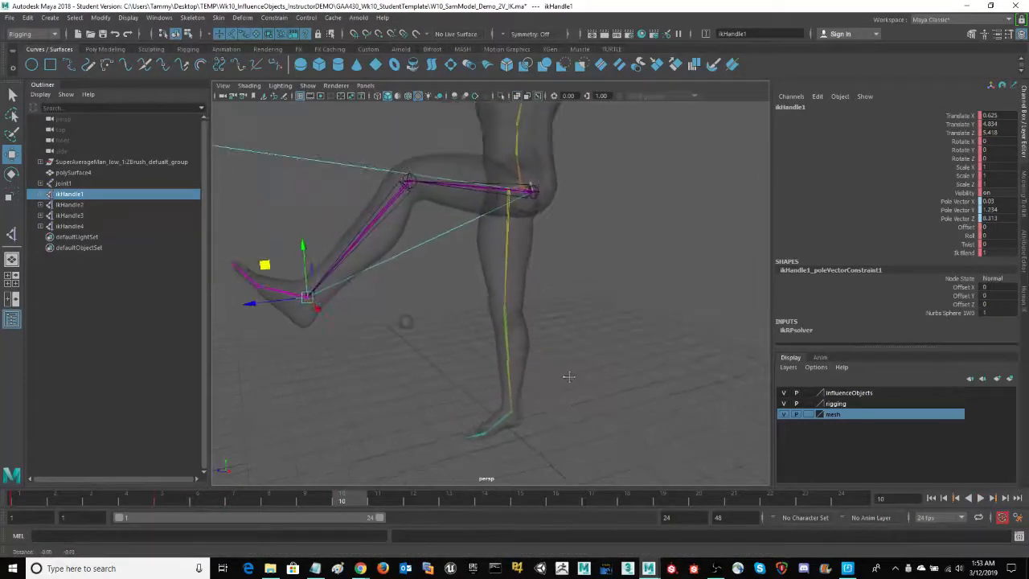
drag(268, 268, 519, 381)
alt+drag(408, 400, 463, 386)
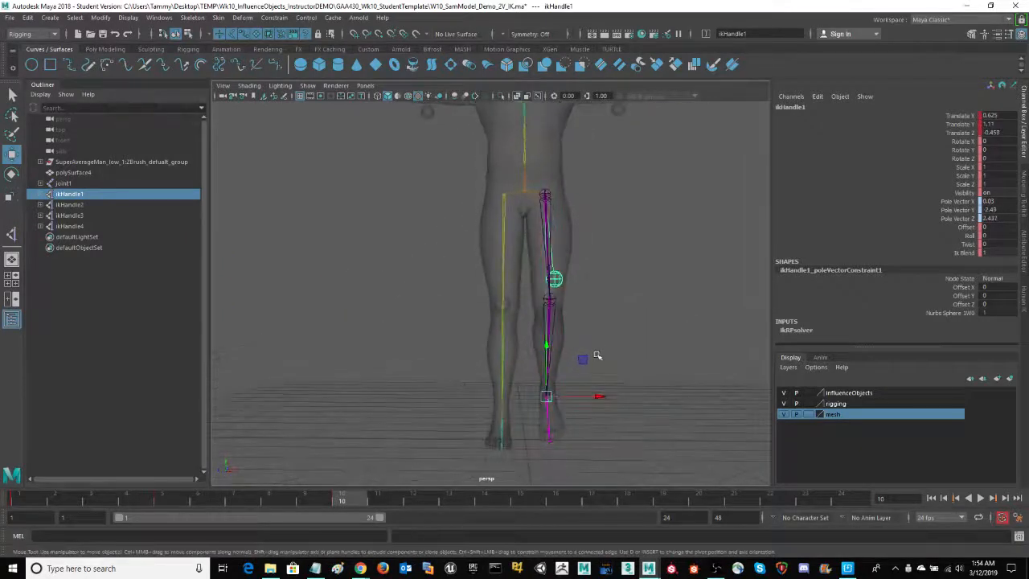
drag(579, 359, 701, 340)
alt+drag(577, 353, 524, 357)
alt+middle_drag(498, 376, 383, 416)
At frame 15, pull ikHandle1 backward and up to about Y 3.04, Z -3.23, bending the lower leg behind the body
drag(358, 502, 521, 502)
alt+drag(629, 320, 650, 327)
drag(599, 425, 472, 406)
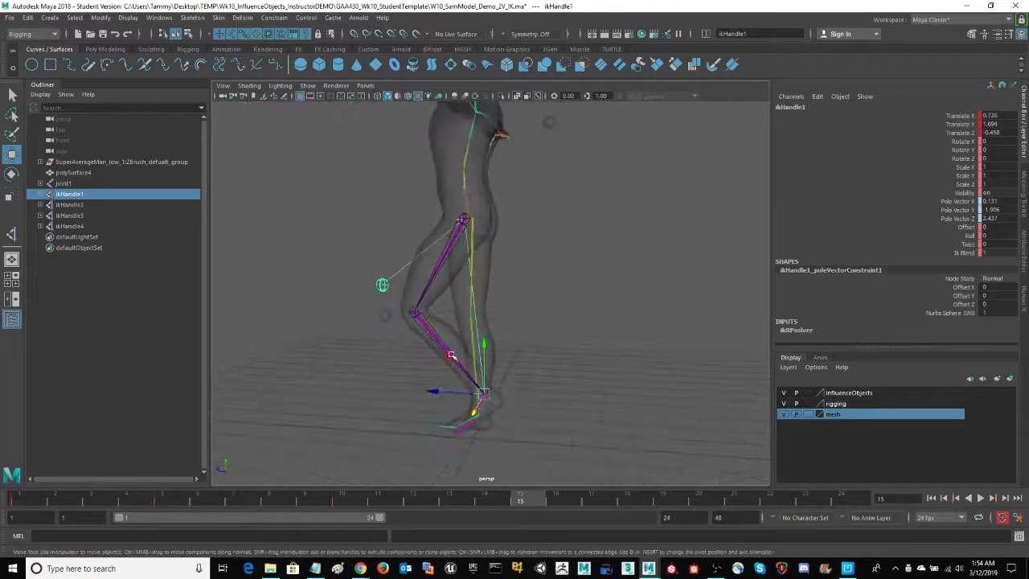
drag(448, 357, 550, 319)
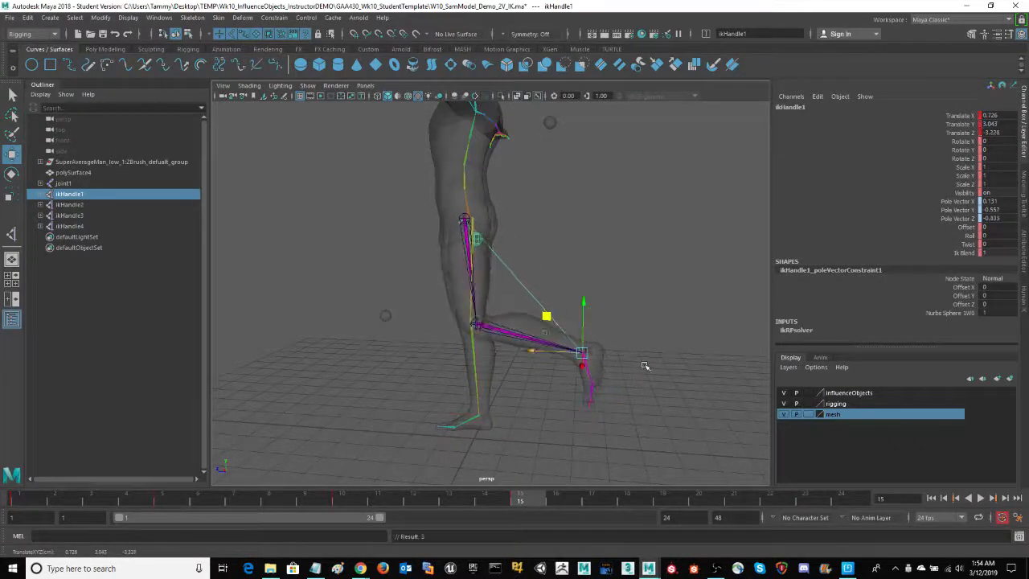
Examine how the skin deforms around the bent knee from the side at frame 15
mouse_move(645, 366)
alt+mouse_down()
mouse_move(716, 359)
mouse_move(632, 386)
mouse_move(650, 379)
alt+mouse_up()
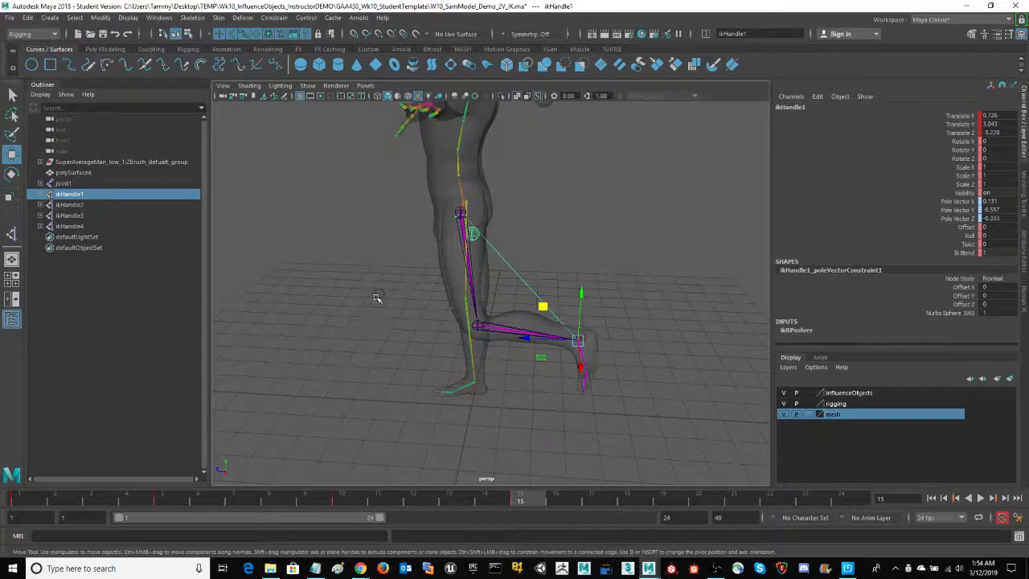
mouse_move(407, 342)
alt+mouse_down()
mouse_move(431, 324)
mouse_move(412, 333)
alt+mouse_up()
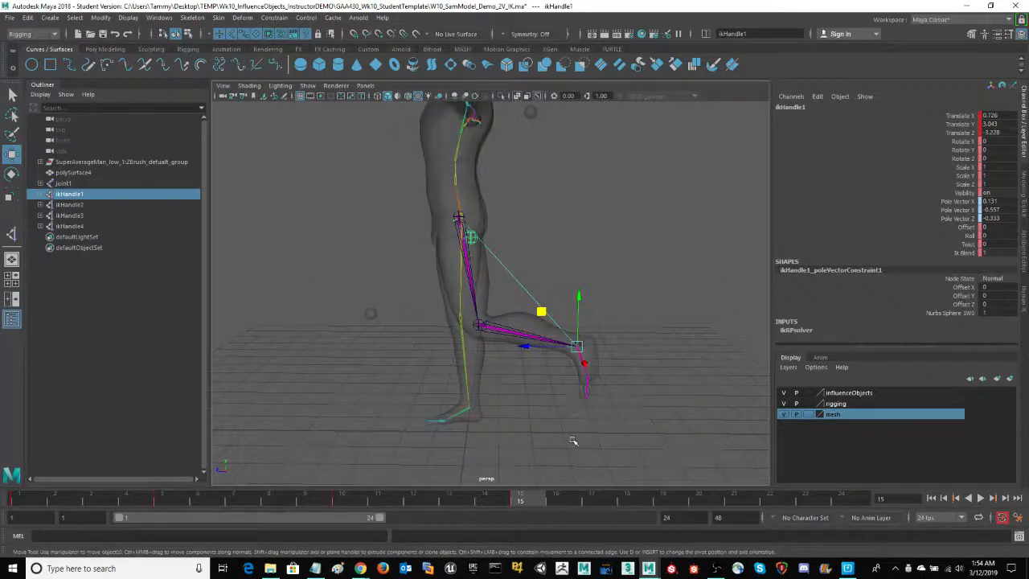
alt+drag(572, 440, 571, 444)
mouse_move(529, 500)
mouse_down()
mouse_move(16, 505)
mouse_move(520, 499)
mouse_up()
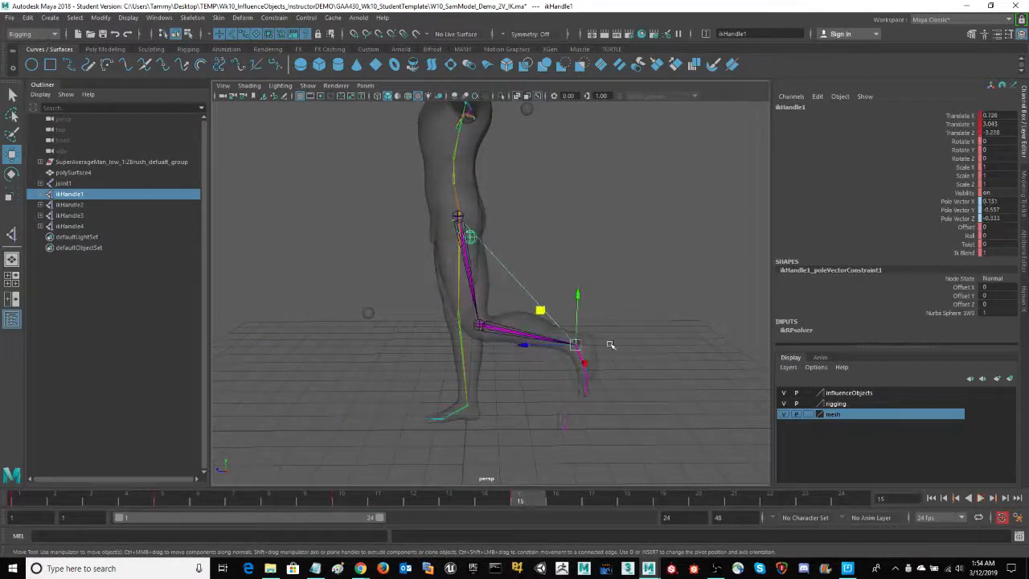
Select the body mesh polySurface4 and open the Paint Skin Weights tool with its tool settings
alt+drag(611, 346, 729, 195)
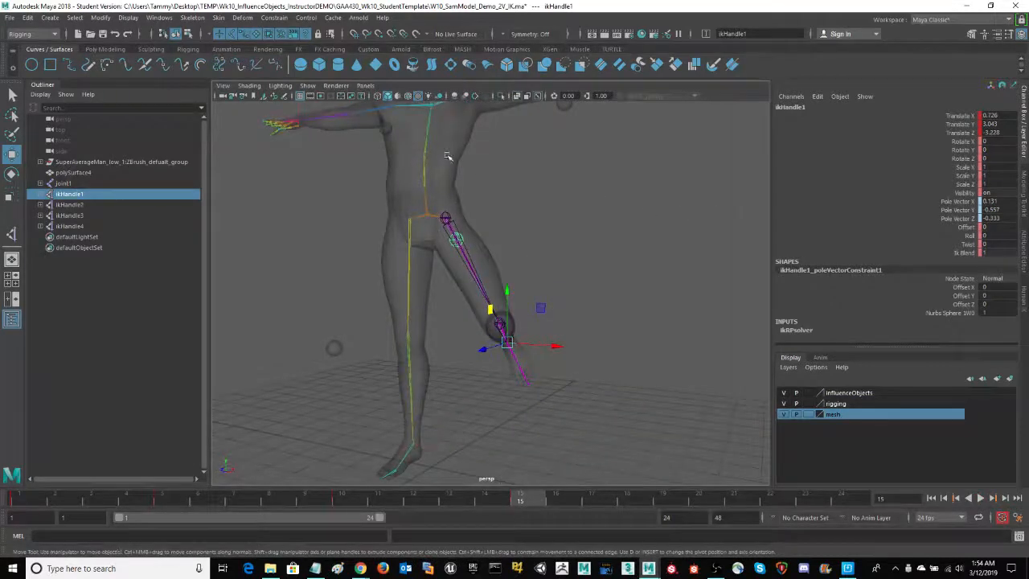
click(448, 156)
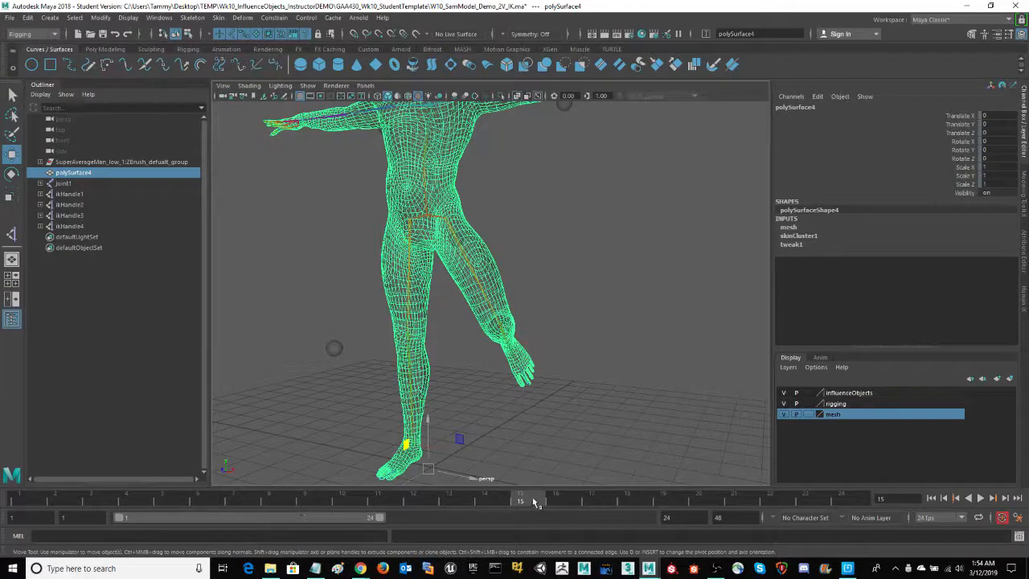
alt+drag(591, 232, 584, 268)
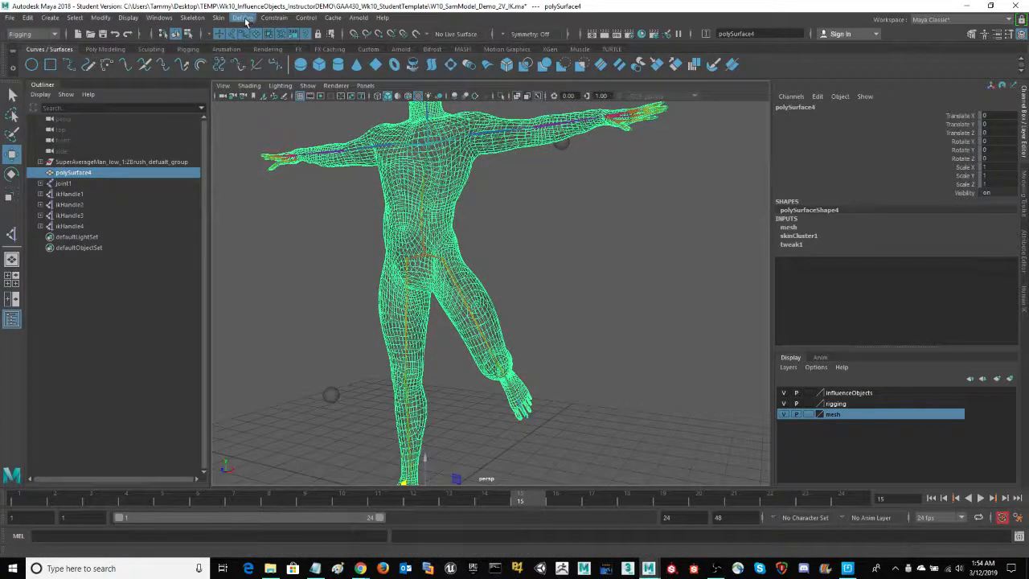
click(191, 19)
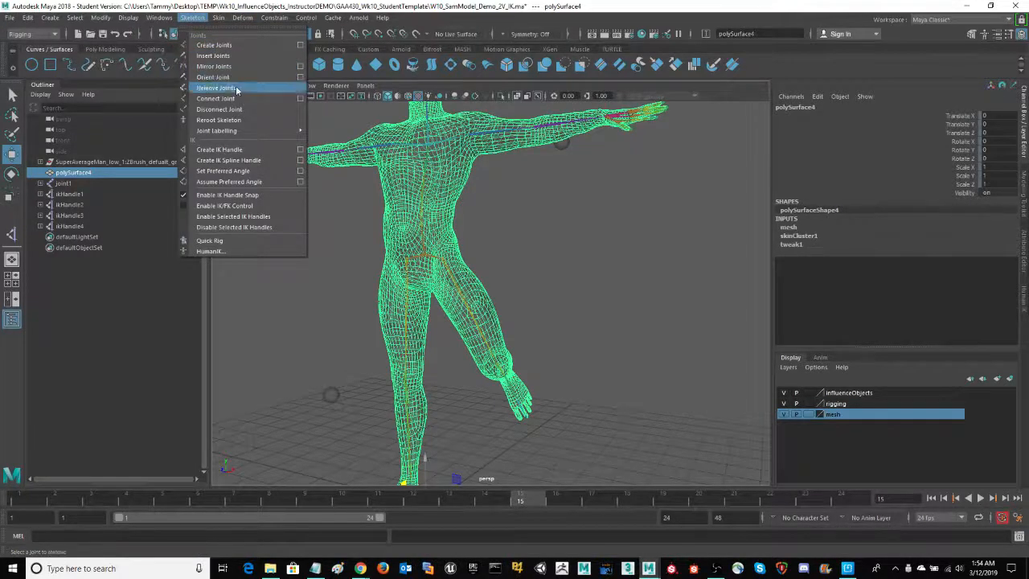
mouse_move(216, 23)
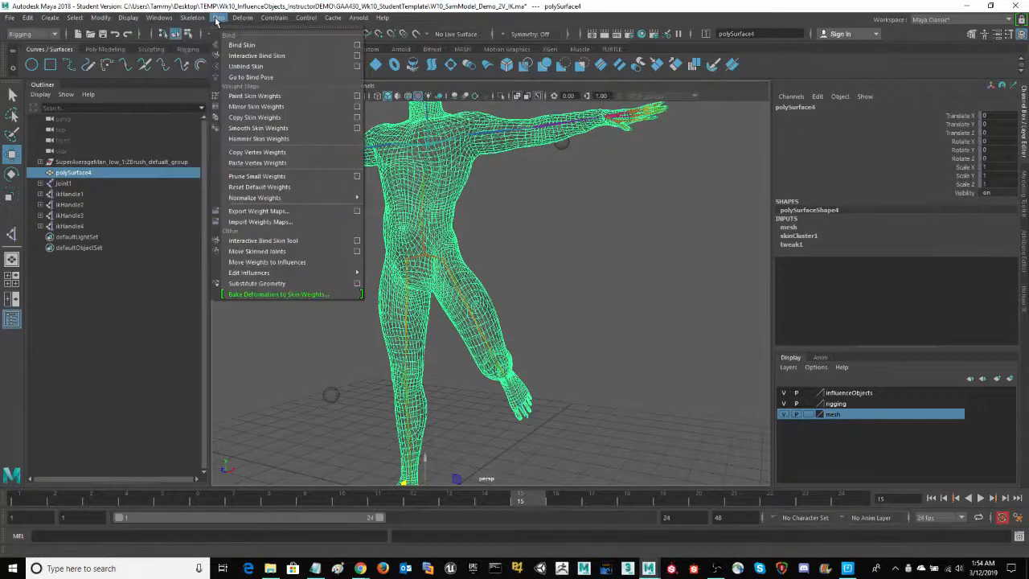
click(357, 97)
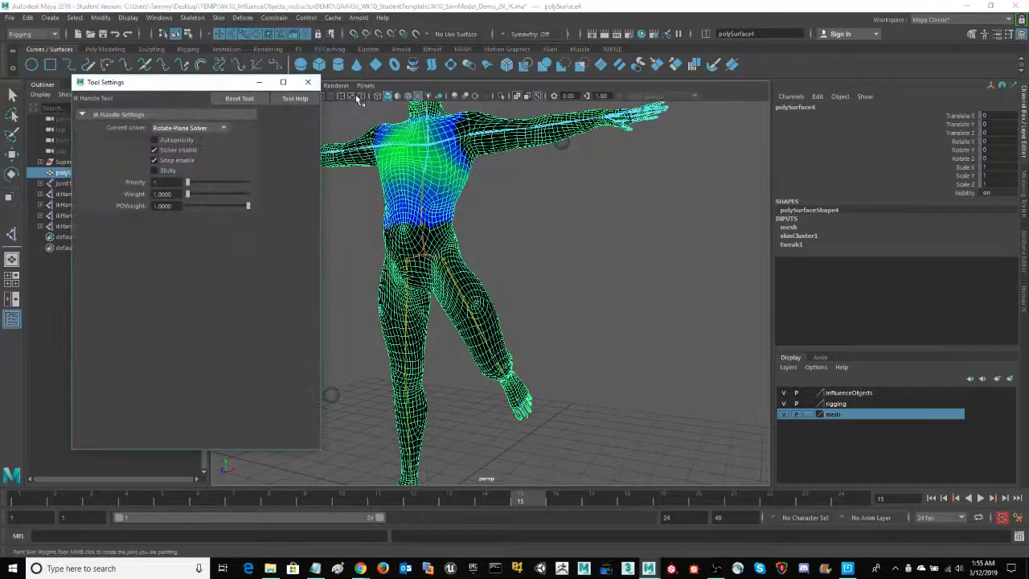
drag(197, 87, 204, 103)
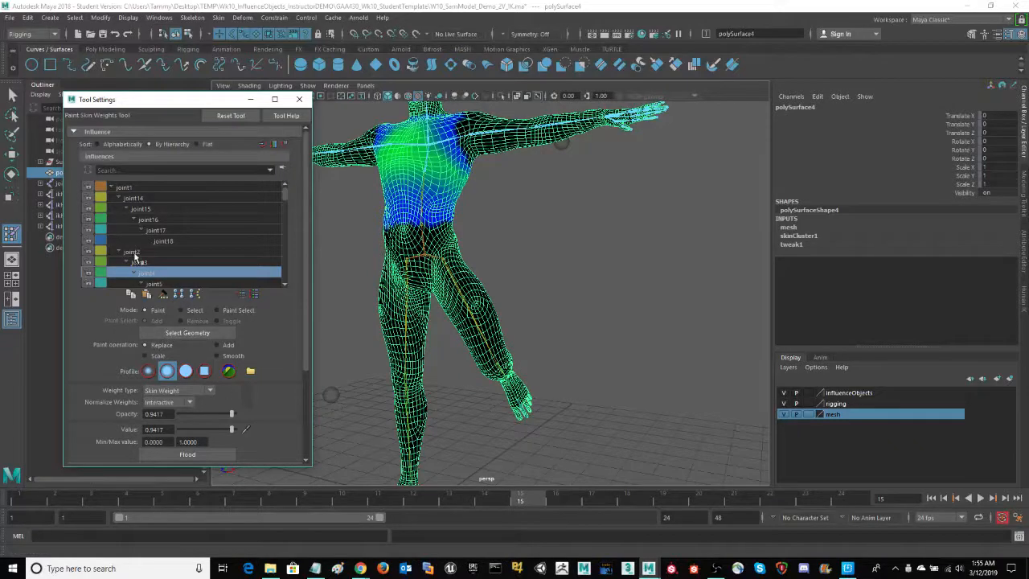
Review the skin weights of the spine influences joint2, joint3 and joint4 on the torso
click(133, 252)
click(168, 263)
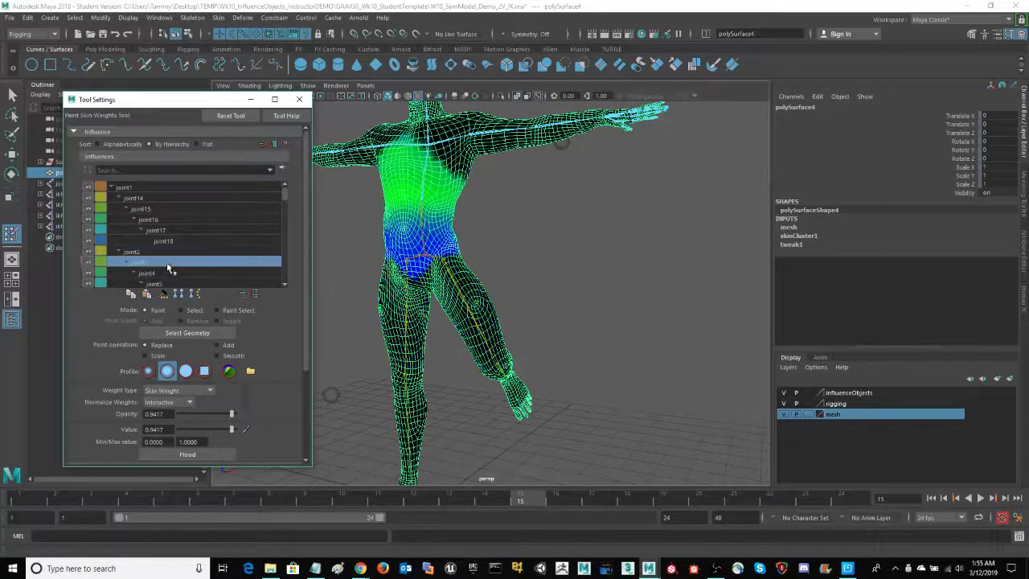
click(169, 274)
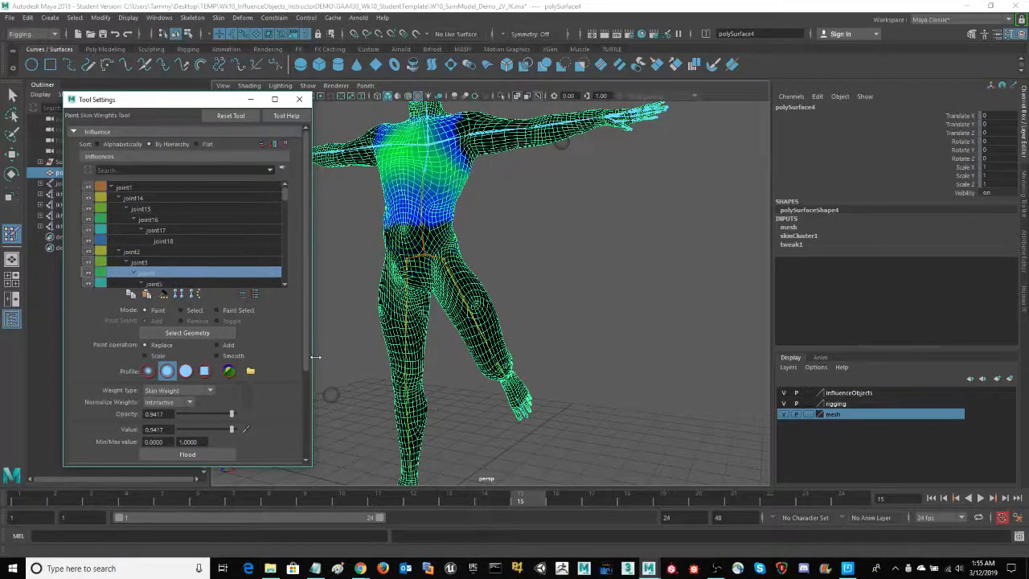
Compare the weight display on the mesh with Use Color Ramp off and on, leaving it enabled
drag(306, 347, 313, 370)
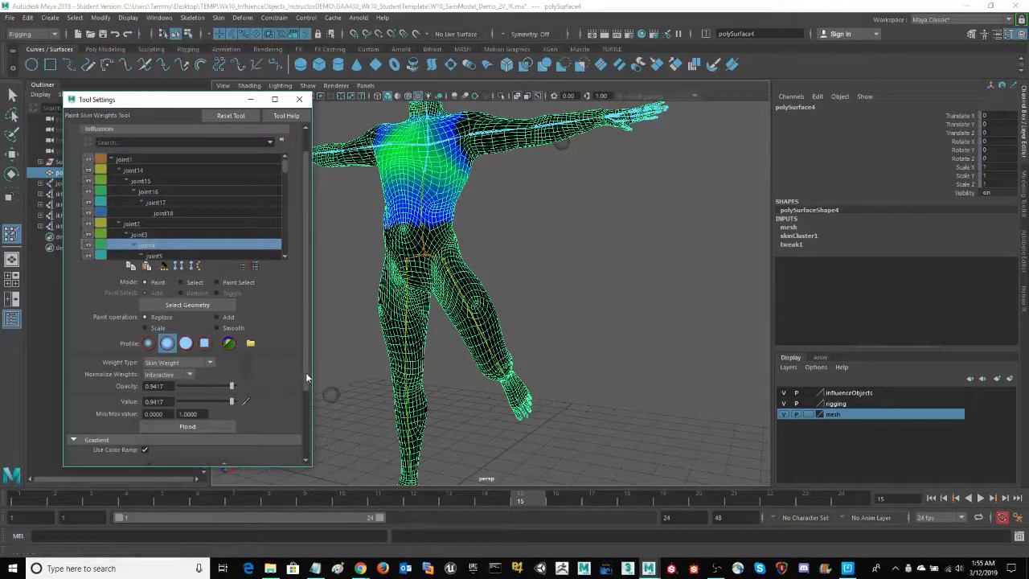
scroll(130, 394, down, 3)
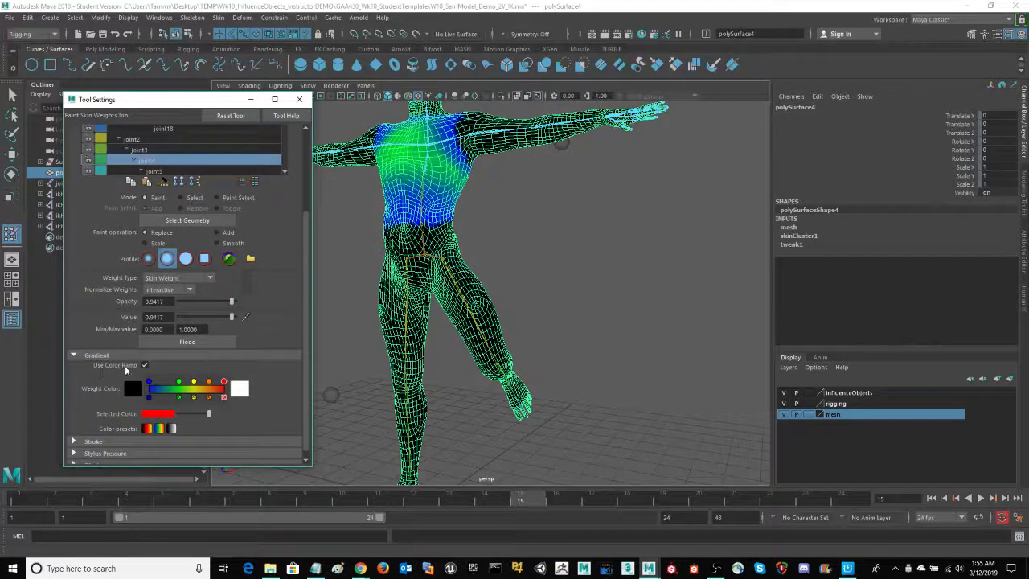
click(145, 366)
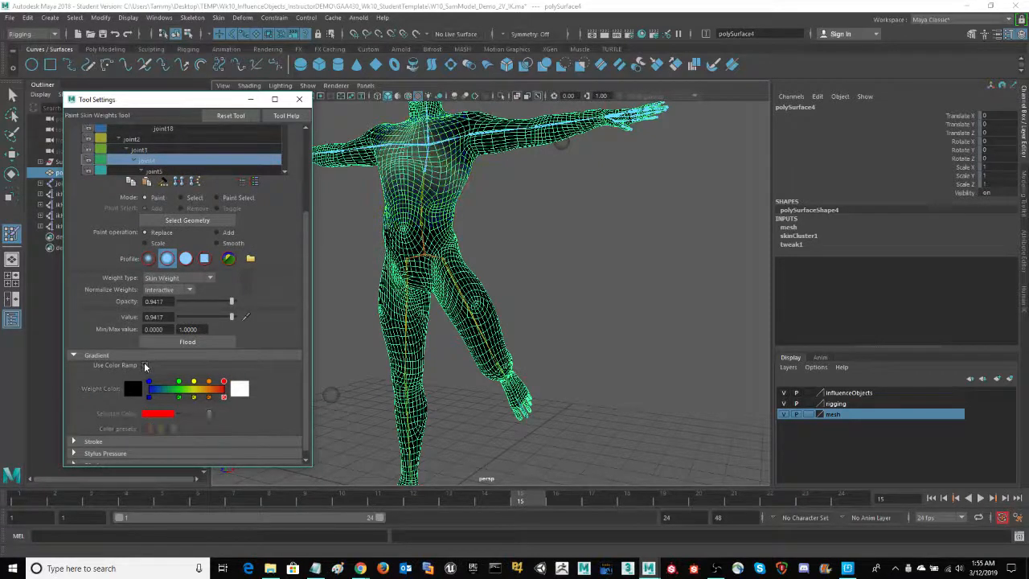
click(145, 366)
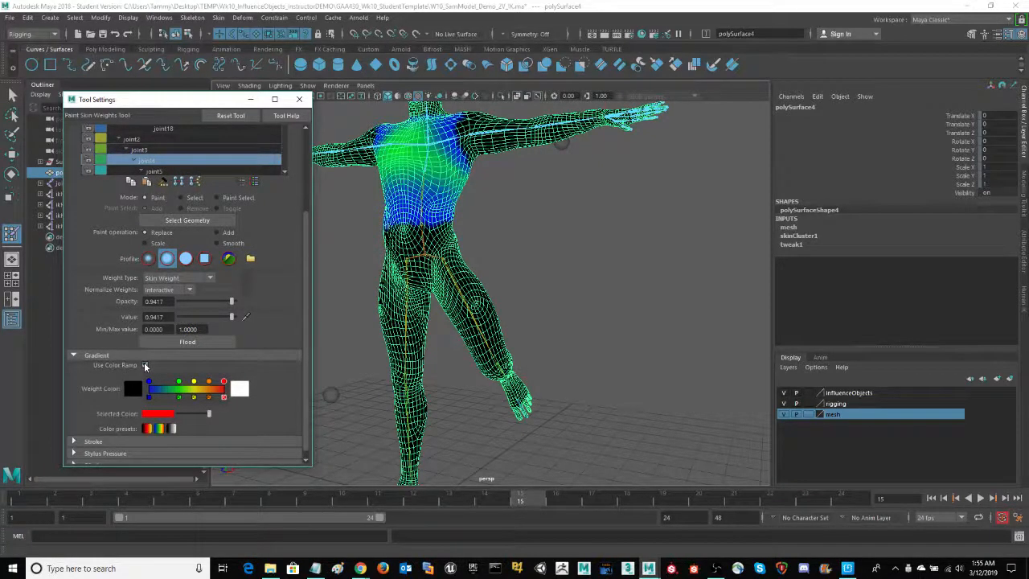
Lower the weight brush's opacity and value to 0.5243 and shrink its radius to fit the pelvis area
alt+middle_drag(552, 299, 586, 331)
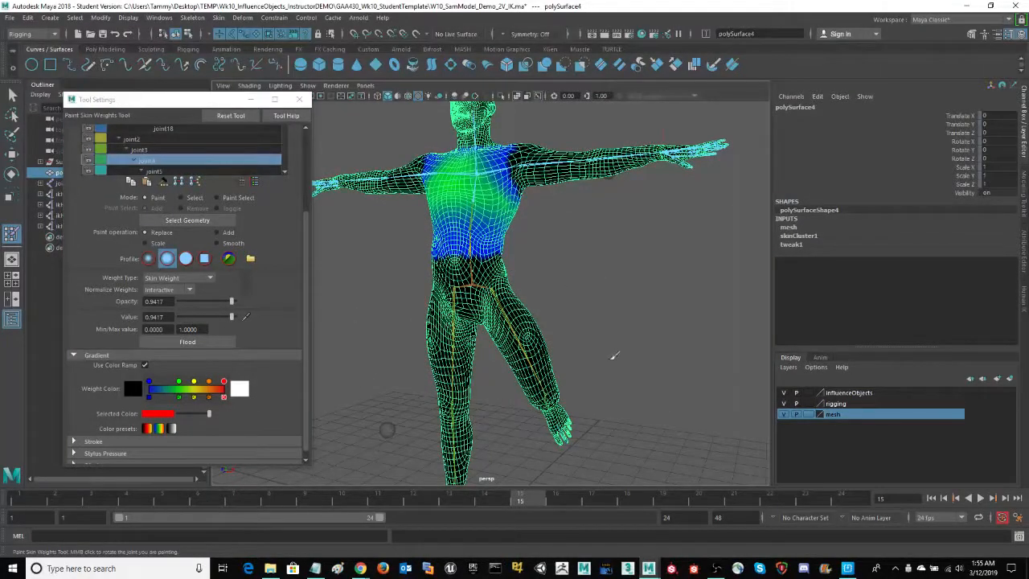
alt+drag(624, 311, 597, 300)
mouse_move(597, 300)
alt+right_down()
mouse_move(673, 299)
mouse_move(657, 303)
alt+right_up()
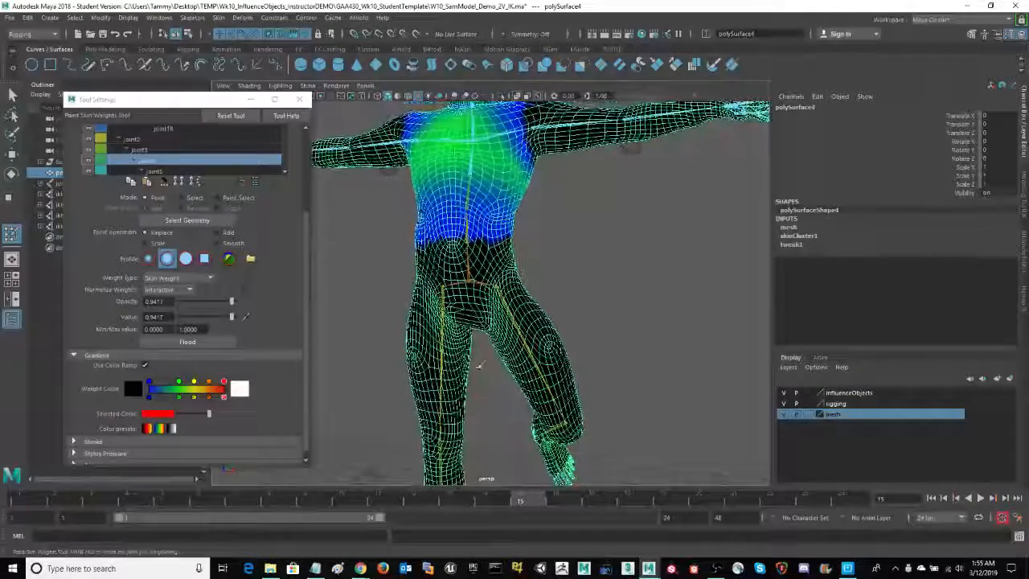
alt+middle_drag(640, 356, 652, 216)
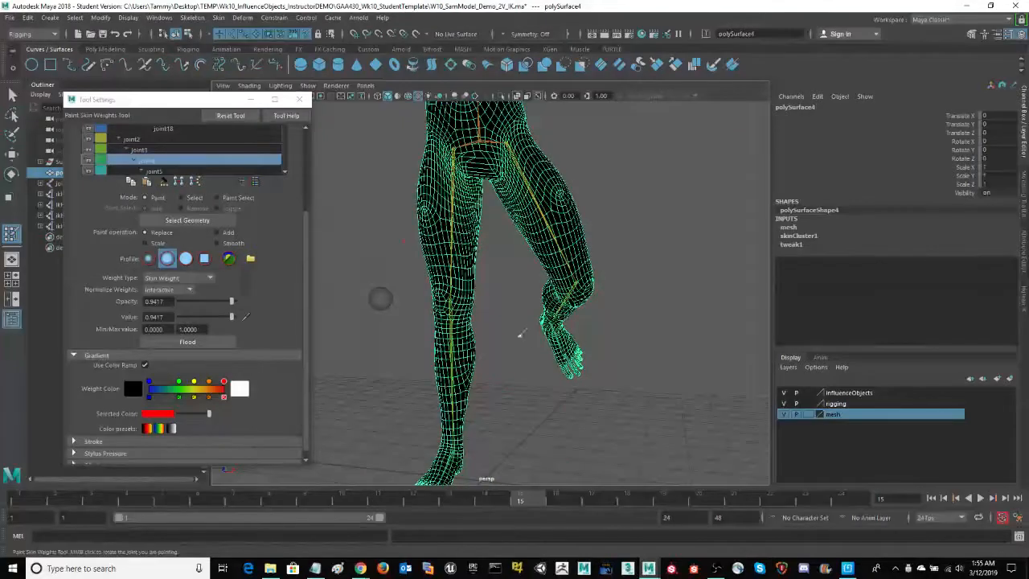
alt+middle_drag(651, 243, 680, 342)
mouse_move(681, 342)
alt+mouse_down()
mouse_move(690, 346)
mouse_move(670, 344)
alt+mouse_up()
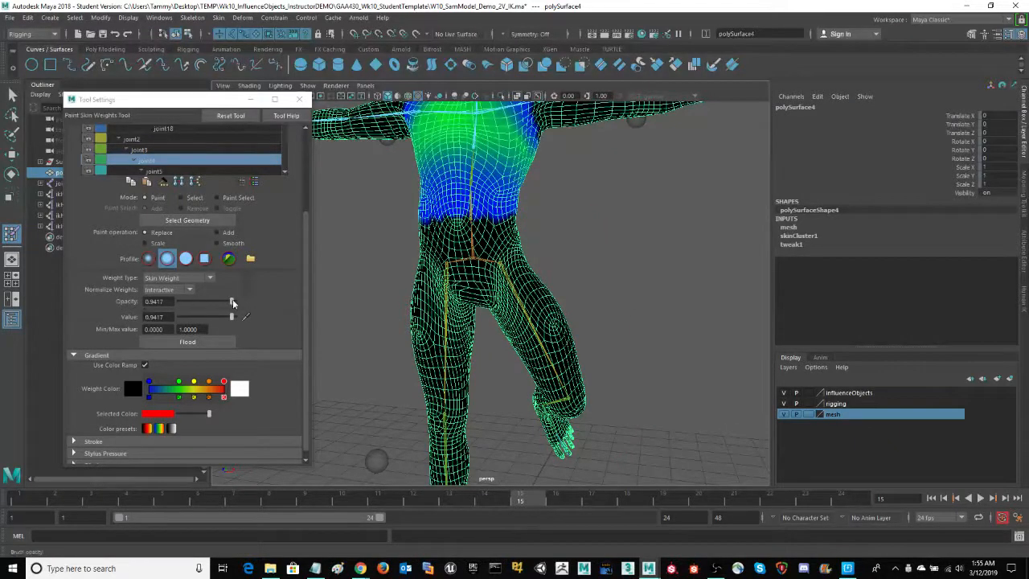
mouse_move(232, 302)
mouse_down()
mouse_move(208, 303)
mouse_move(232, 318)
mouse_move(208, 320)
mouse_up()
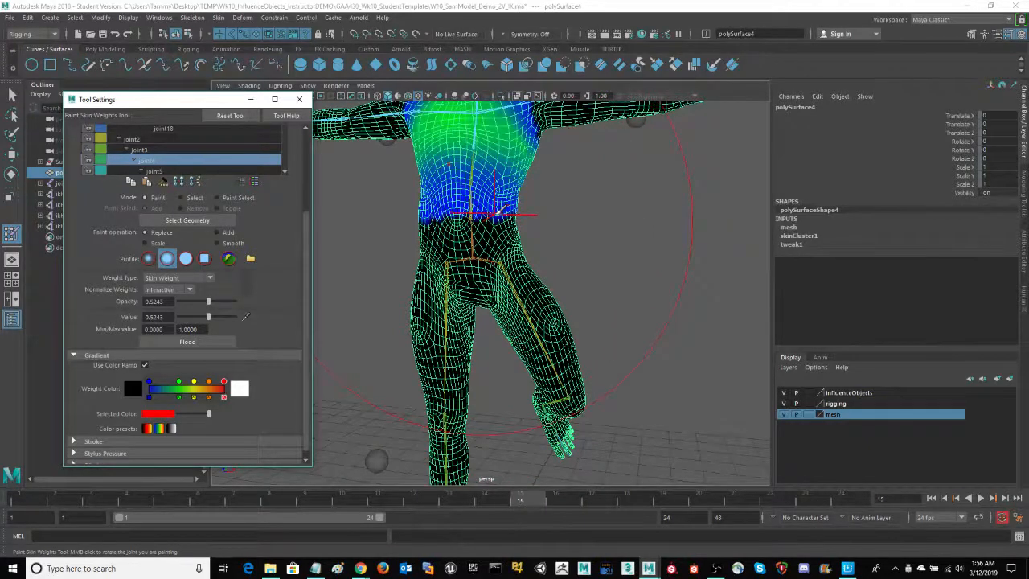
drag(499, 210, 446, 249)
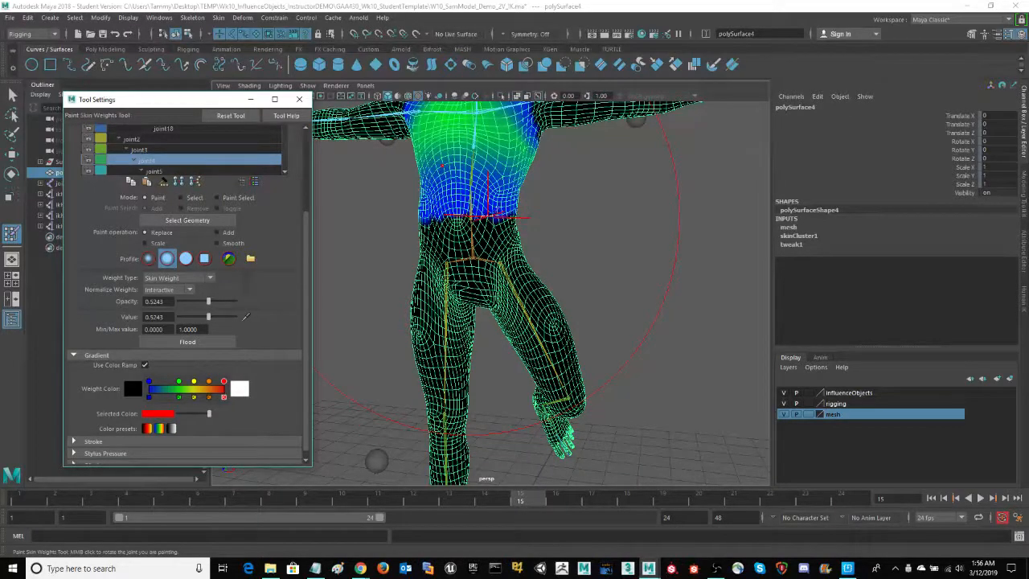
mouse_move(488, 217)
mouse_down()
mouse_move(374, 218)
mouse_move(387, 221)
mouse_up()
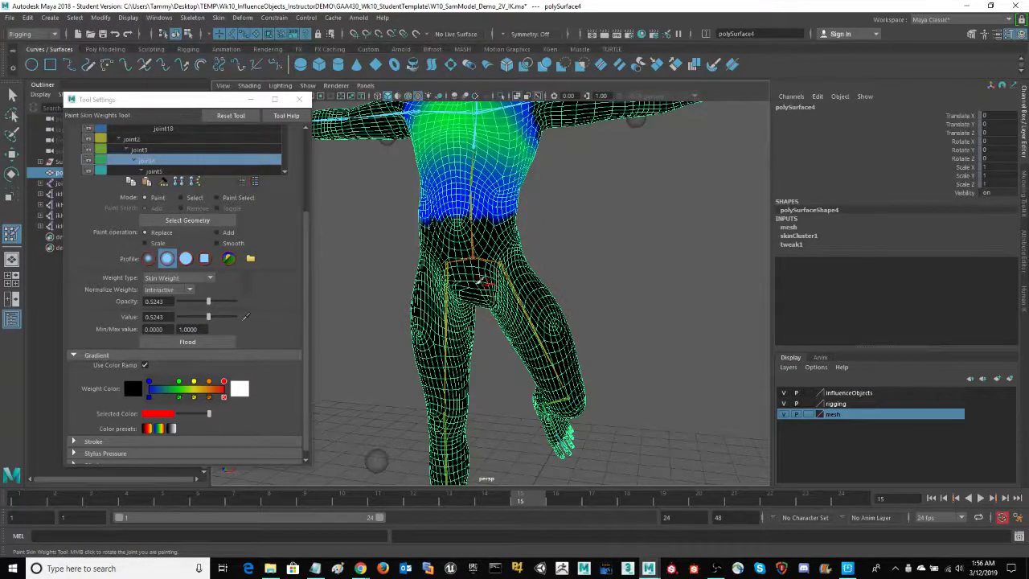
Try painting joint4 weight across the pelvis and undo the stroke
mouse_move(472, 274)
mouse_down()
mouse_move(483, 286)
mouse_move(461, 278)
mouse_up()
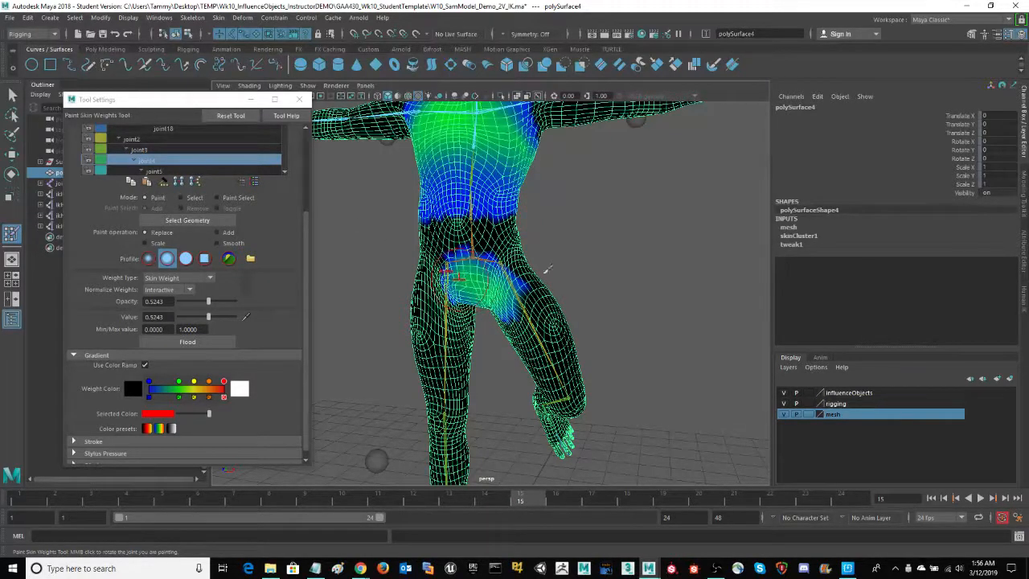
key(ctrl+z)
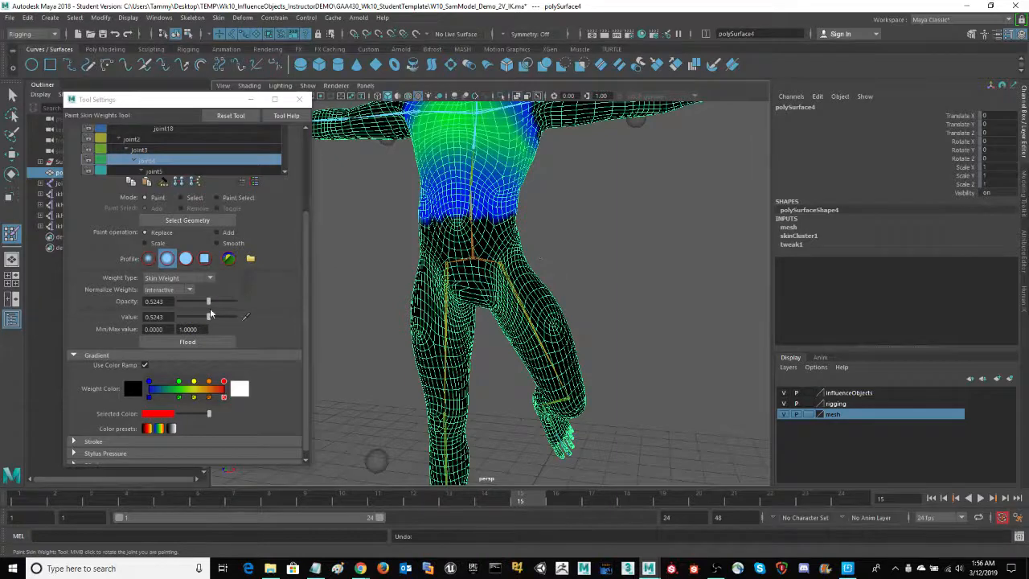
Review the skin weights of the arm influences joint19 and joint20 further down the hierarchy
drag(309, 216, 320, 136)
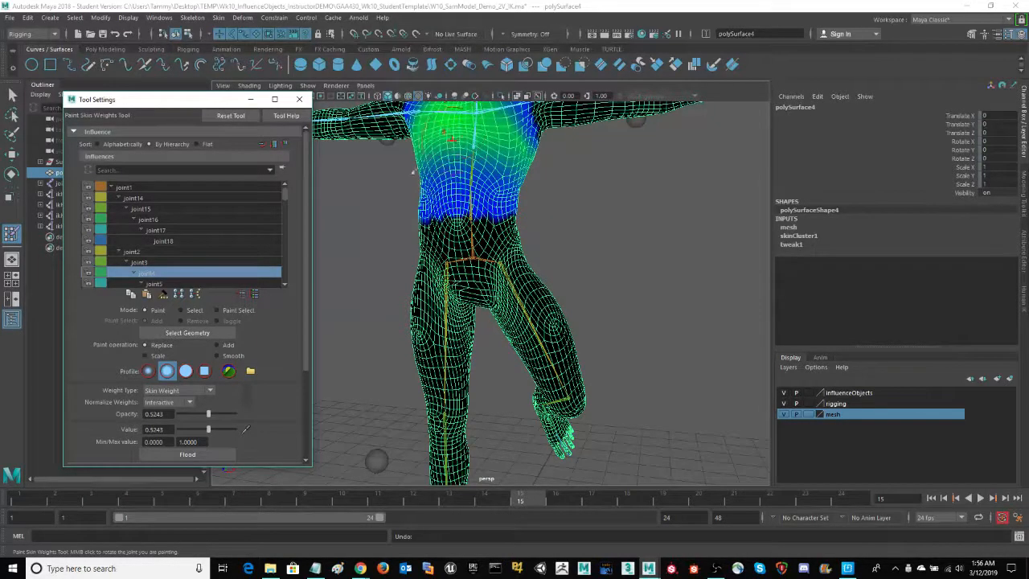
click(286, 287)
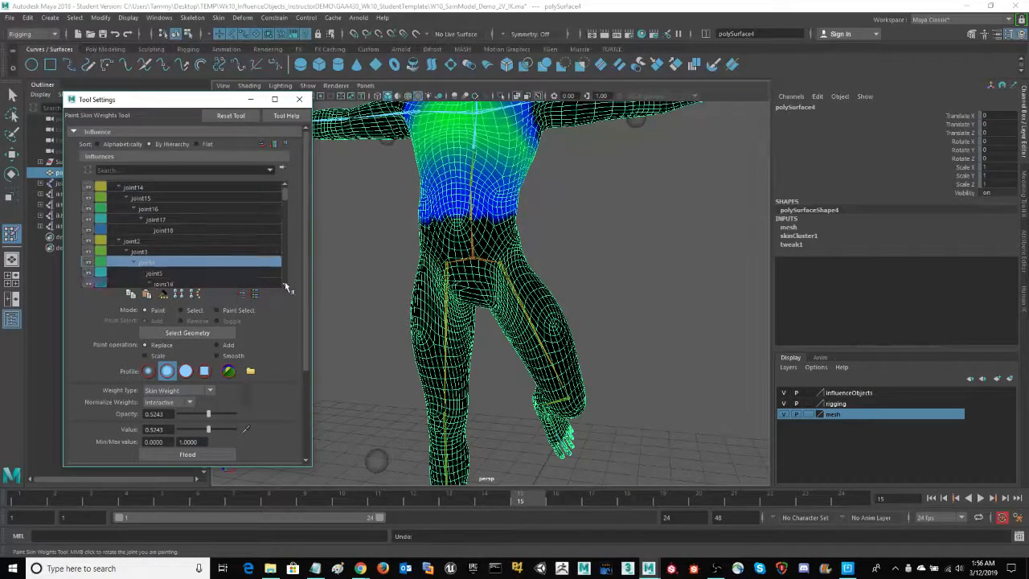
click(285, 286)
click(222, 273)
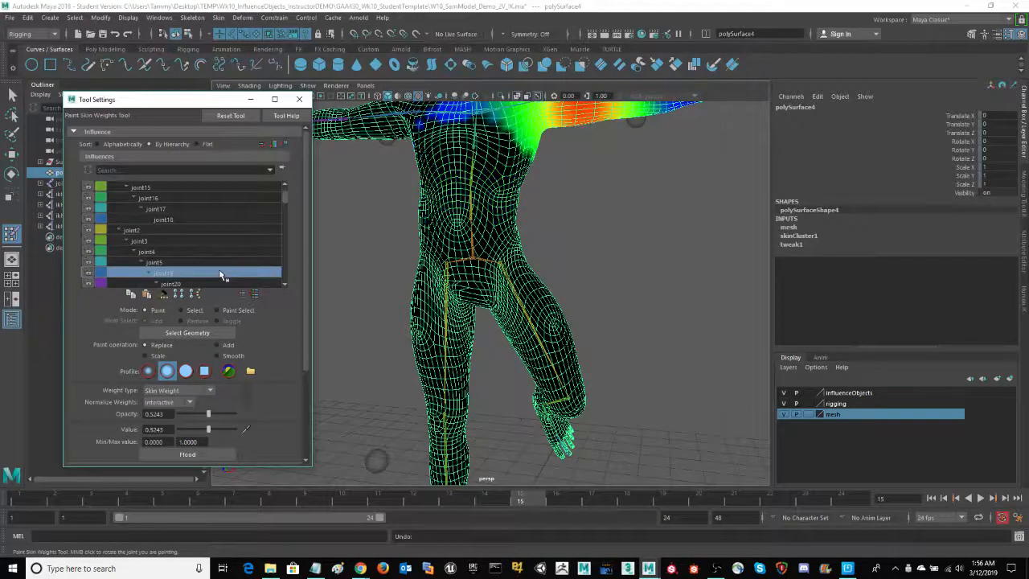
key(Down)
key(Down)
Step back up the influence hierarchy through the spine joints and select the root joint1 for painting
key(Up)
key(Up)
key(Up)
key(Up)
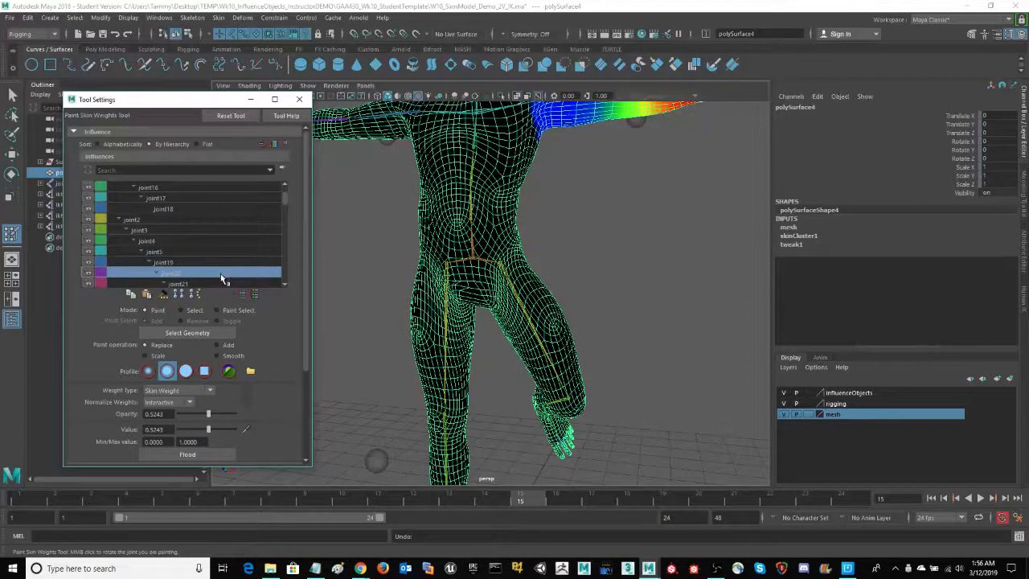
key(Up)
key(Up)
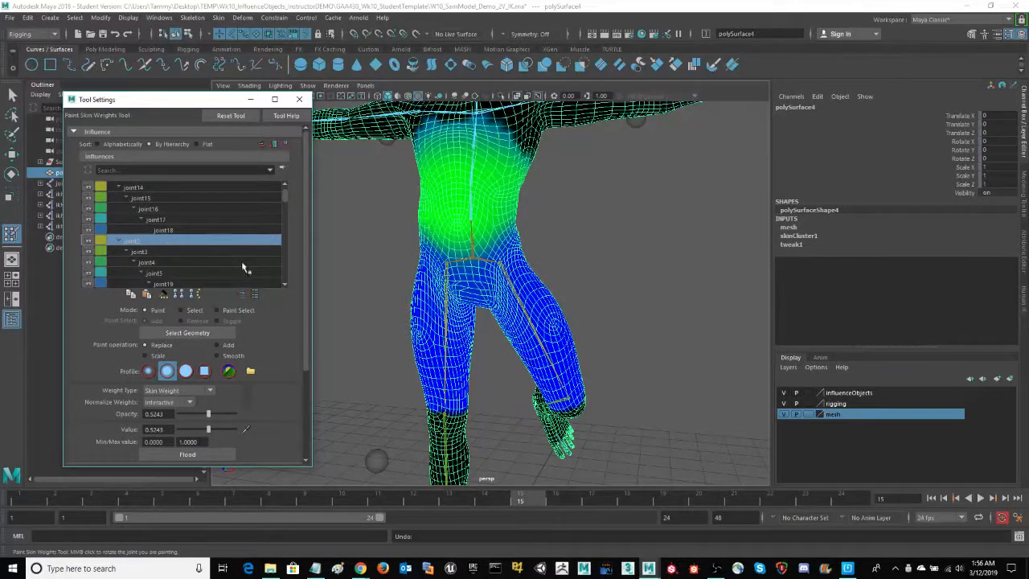
key(Up)
key(Up)
key(Up)
key(Up)
key(Up)
key(Up)
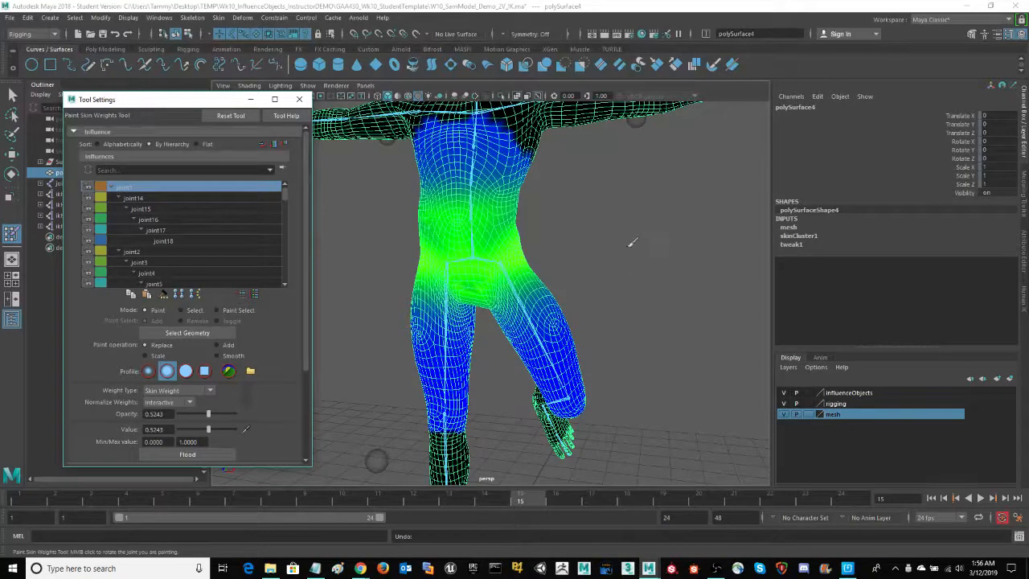
Paint joint1 weight with the Replace operation from the groin toward the raised leg's hip
scroll(633, 242, up, 6)
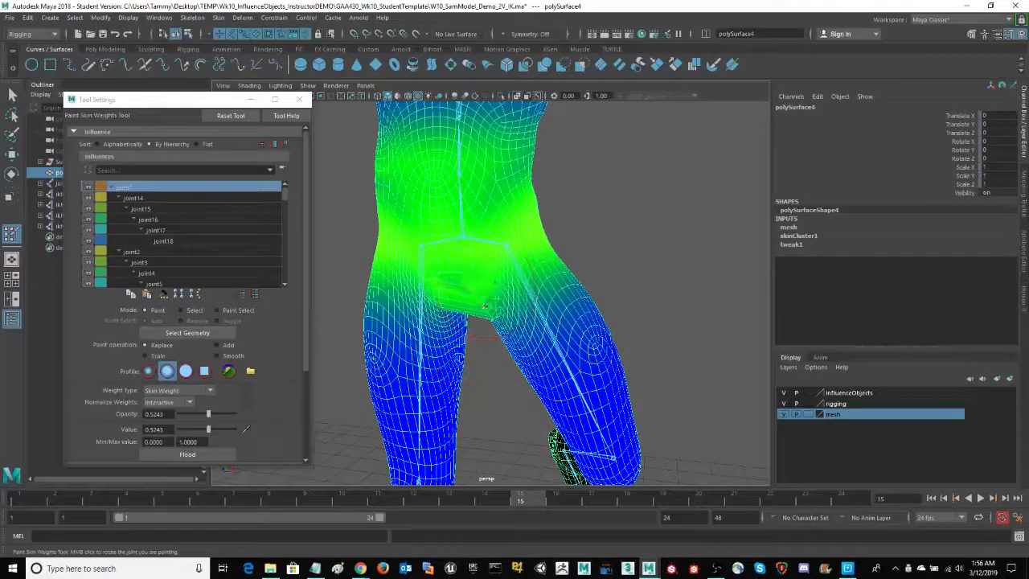
mouse_move(485, 306)
mouse_down()
mouse_move(471, 281)
mouse_move(547, 258)
mouse_up()
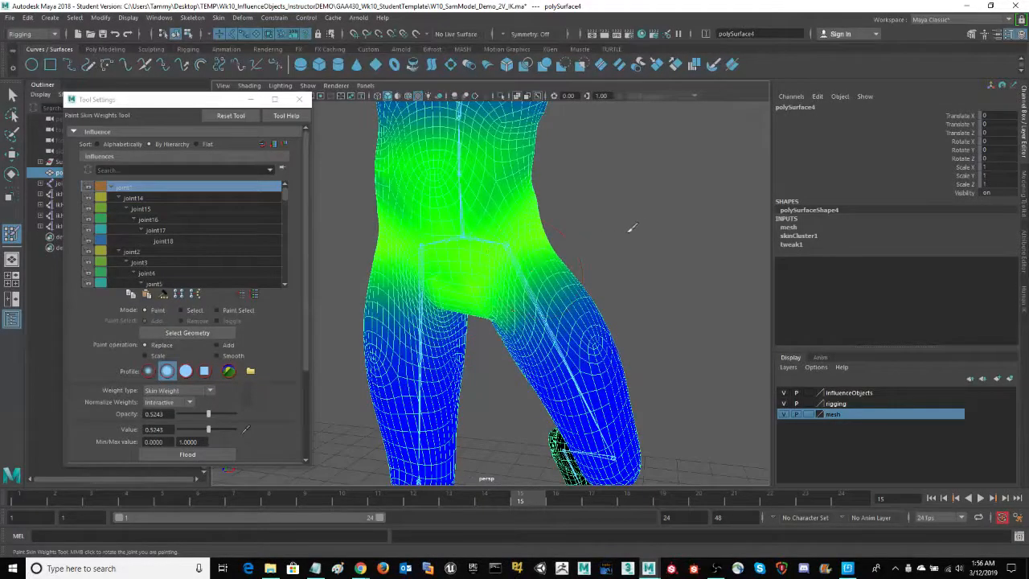
mouse_move(633, 229)
alt+mouse_down()
mouse_move(649, 212)
mouse_move(638, 225)
alt+mouse_up()
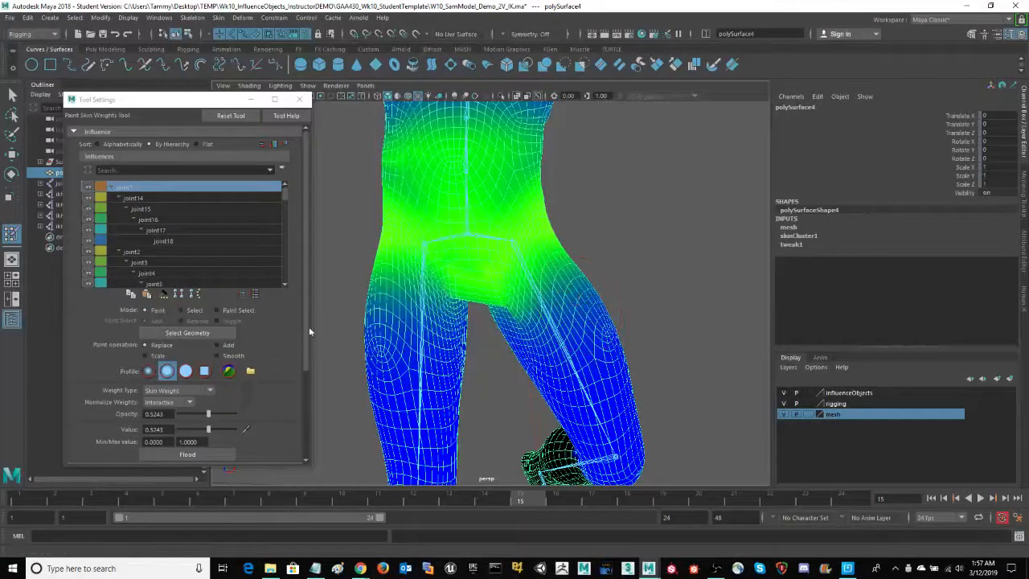
Undo the last stroke and blend joint1's weight across the groin with the Smooth operation at opacity 0.5243
drag(308, 324, 306, 402)
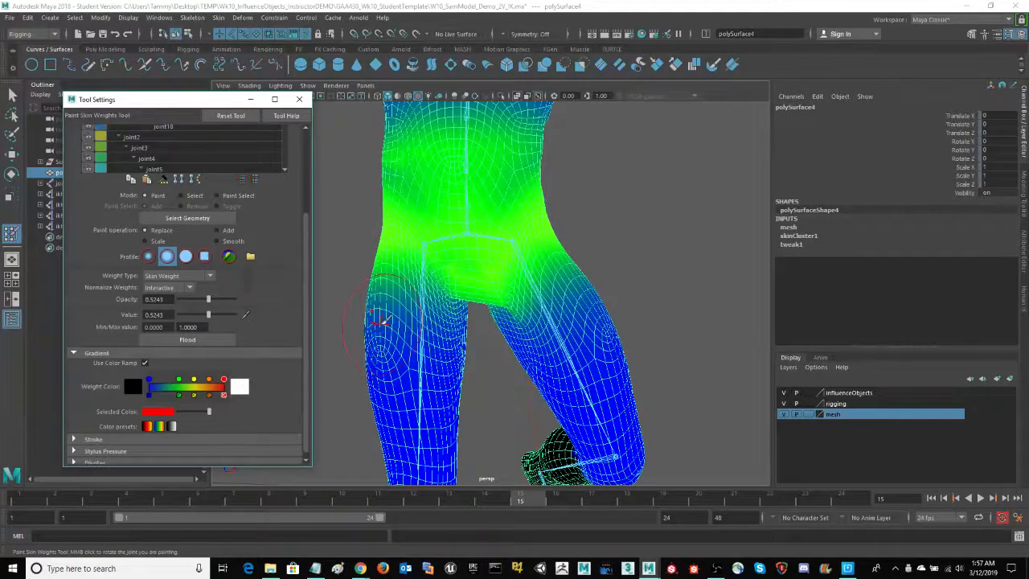
key(ctrl+z)
alt+right_drag(656, 241, 661, 244)
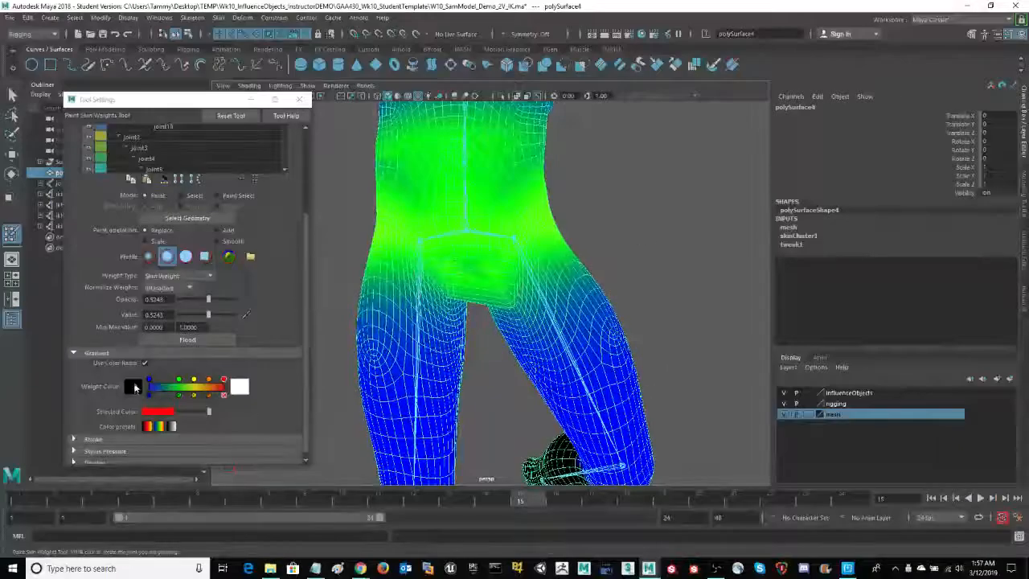
click(217, 240)
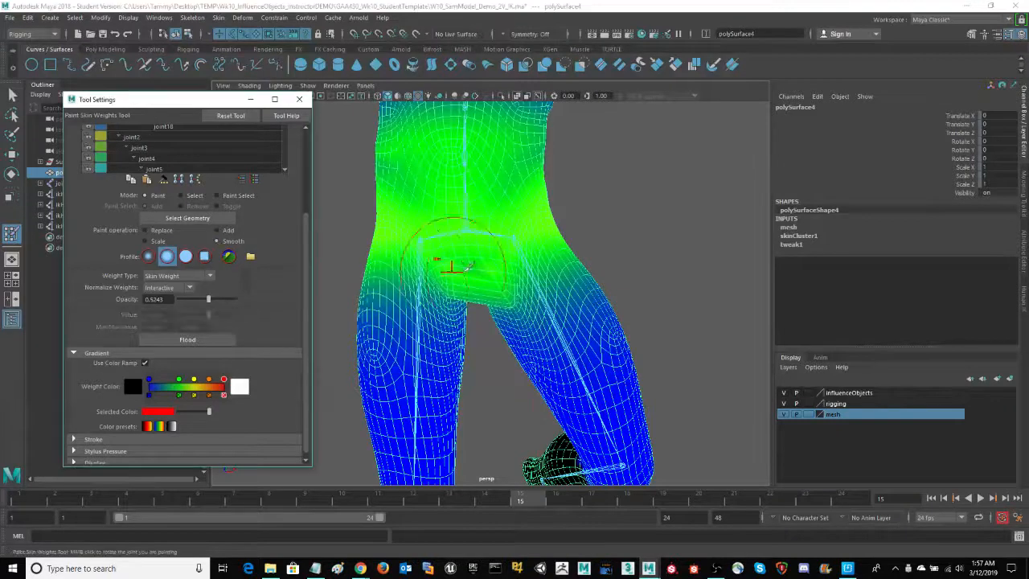
click(483, 277)
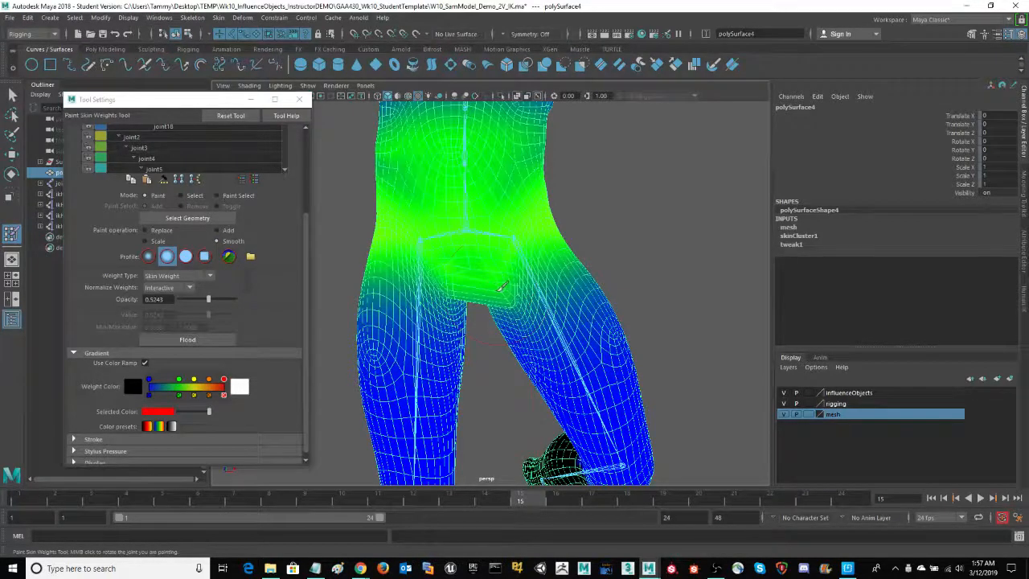
drag(503, 286, 498, 292)
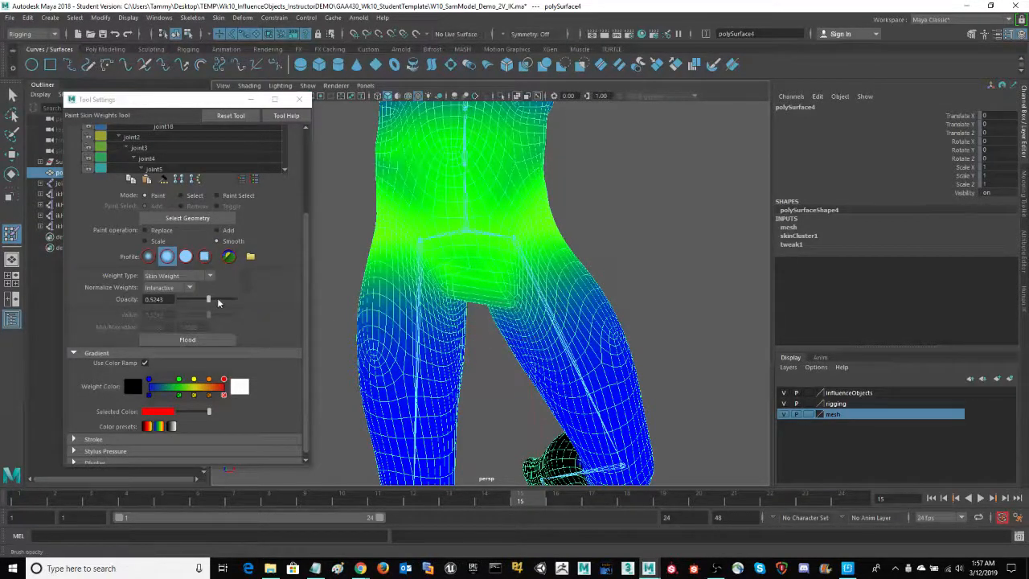
Smooth joint1's weight over the lower groin more strongly, raising the opacity to 0.7864 and to 1.0
drag(215, 298, 224, 300)
drag(488, 289, 505, 296)
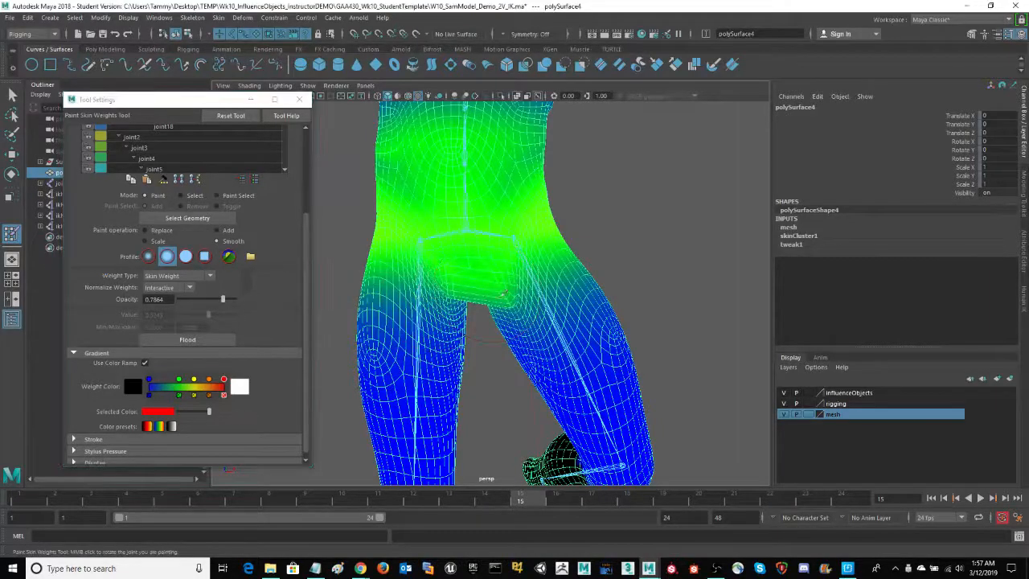
click(242, 297)
mouse_move(607, 229)
alt+mouse_down()
mouse_move(667, 215)
mouse_move(658, 230)
mouse_move(627, 231)
alt+mouse_up()
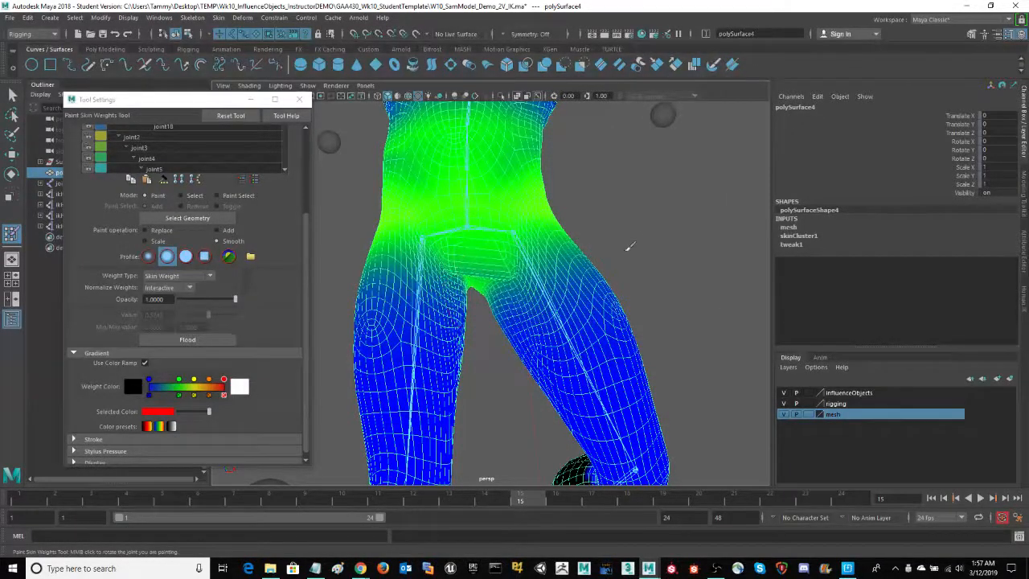
alt+drag(657, 267, 637, 185)
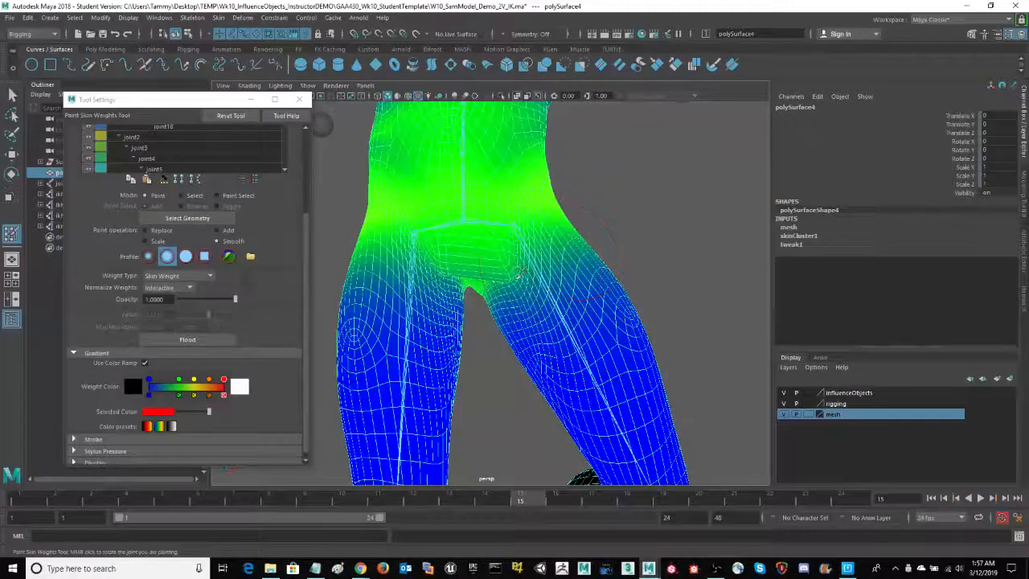
click(242, 300)
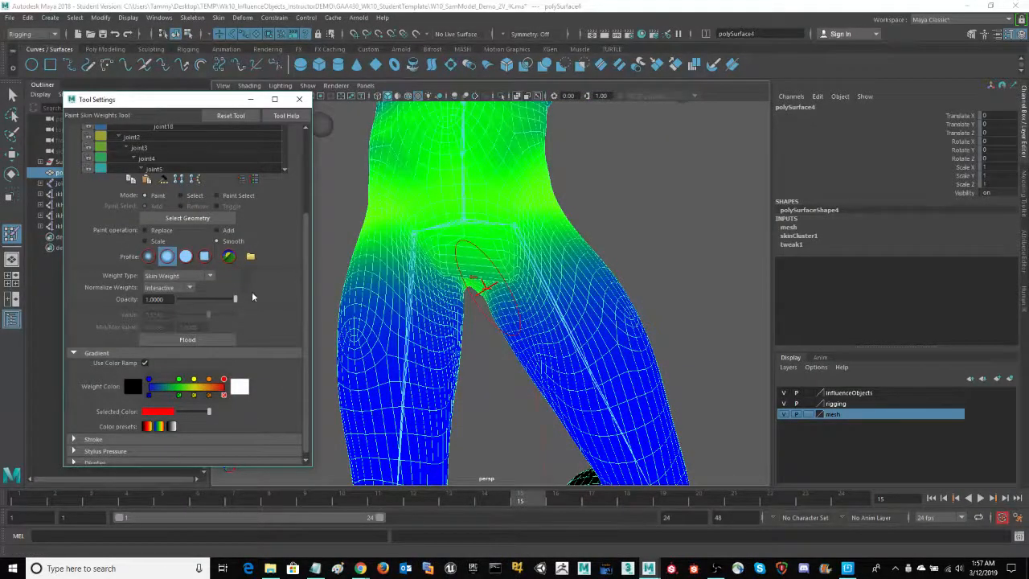
Paint joint1's weight over the groin with a smaller brush, using Replace at opacity 0.5534 and value 0.5243
click(145, 230)
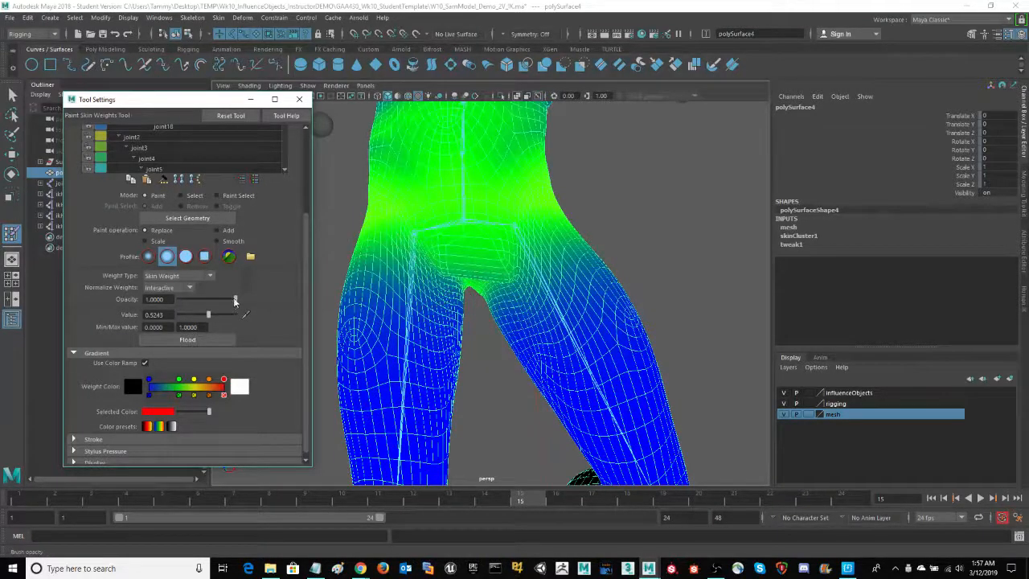
drag(235, 299, 208, 302)
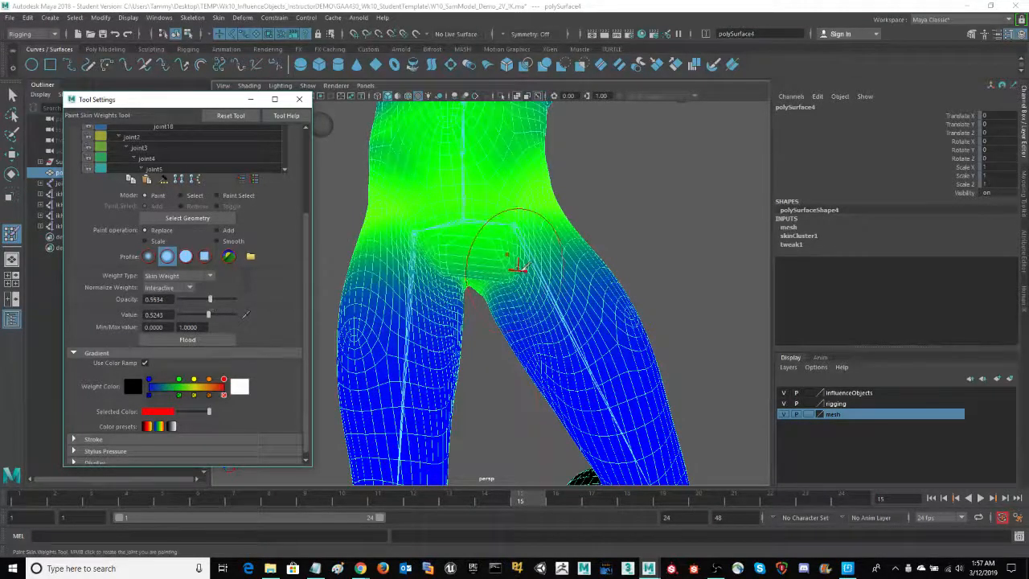
key(space)
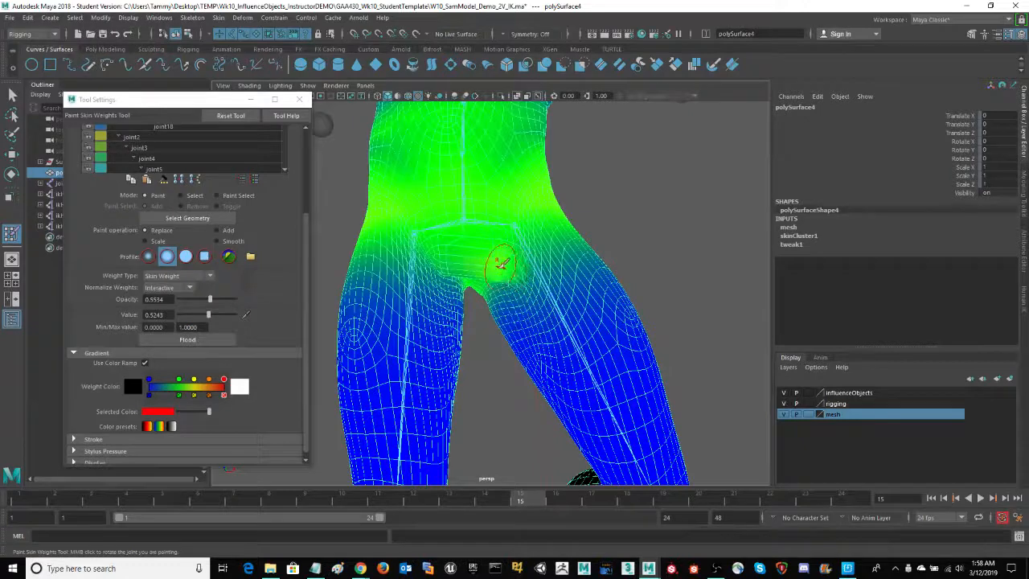
mouse_move(500, 263)
mouse_down()
mouse_move(434, 257)
mouse_move(440, 274)
mouse_move(490, 274)
mouse_up()
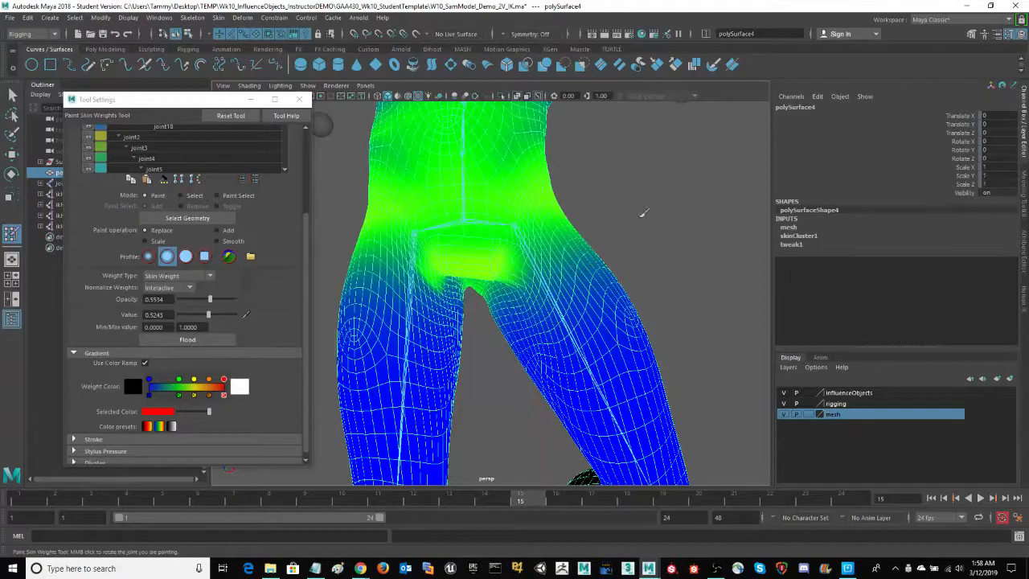
alt+drag(644, 213, 539, 232)
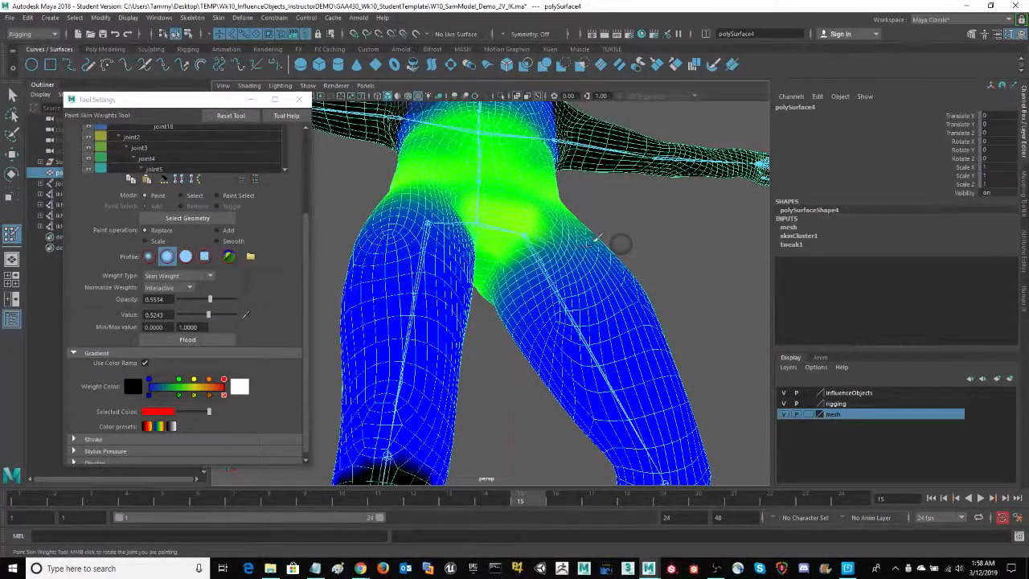
alt+drag(597, 238, 669, 215)
mouse_move(482, 264)
mouse_down()
mouse_move(447, 264)
mouse_move(455, 269)
mouse_move(440, 255)
mouse_up()
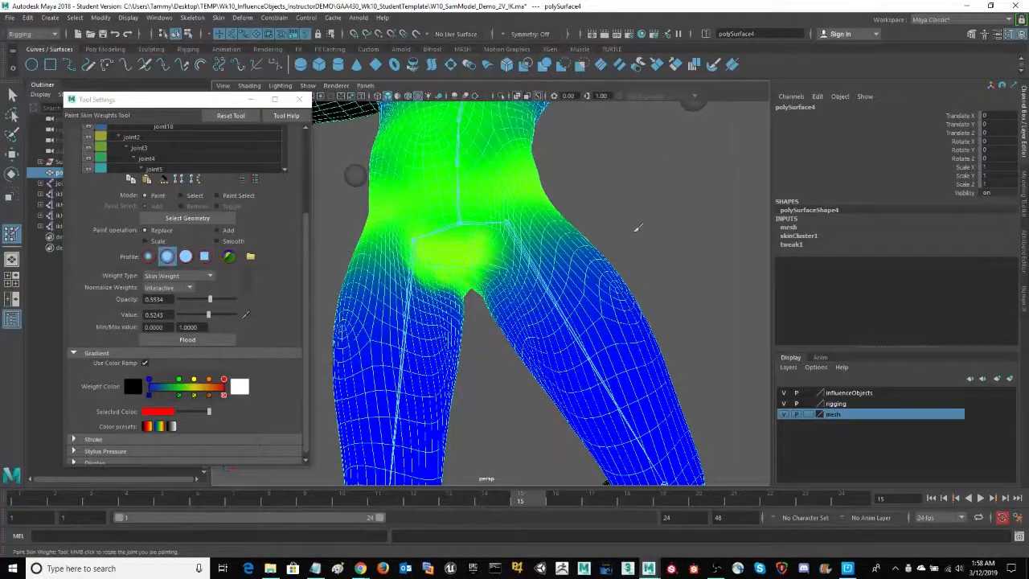
Extend joint1's weight across the crotch and outer hips with Replace and blend its edges with Smooth
mouse_move(690, 192)
alt+mouse_down()
mouse_move(632, 209)
mouse_move(659, 215)
alt+mouse_up()
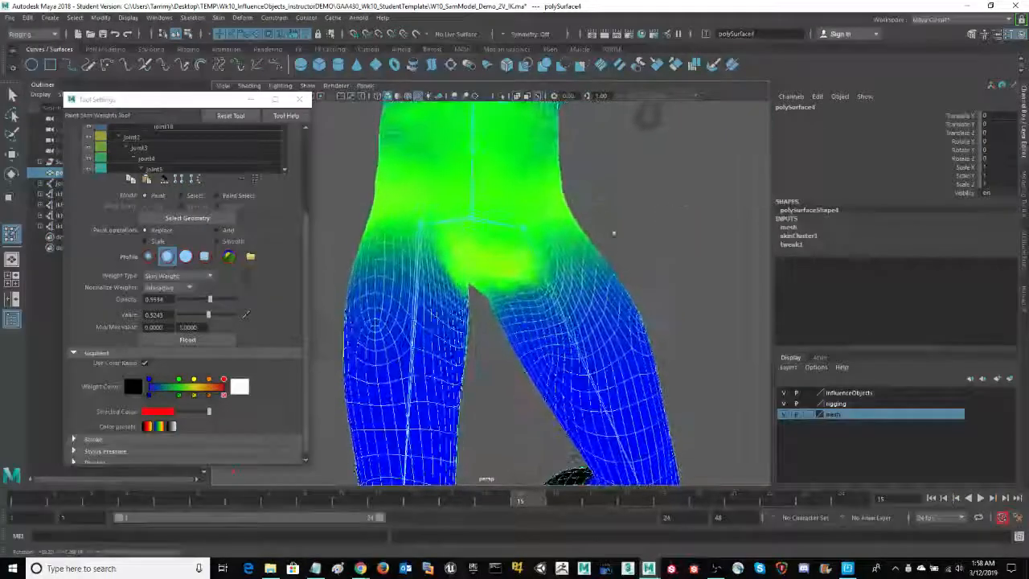
drag(544, 220, 551, 234)
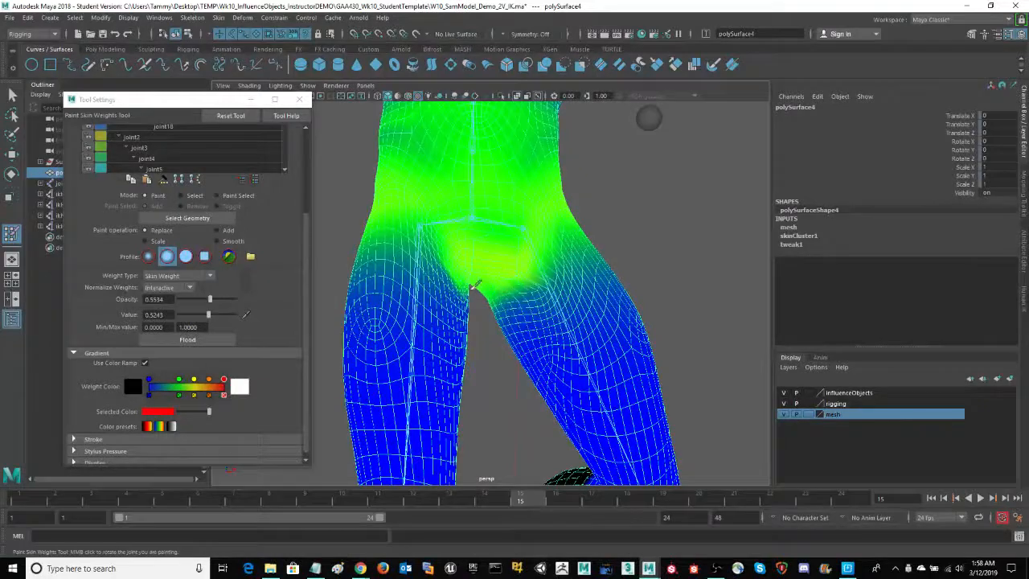
mouse_move(689, 258)
alt+mouse_down()
mouse_move(655, 264)
mouse_move(662, 271)
mouse_move(673, 237)
mouse_move(651, 246)
alt+mouse_up()
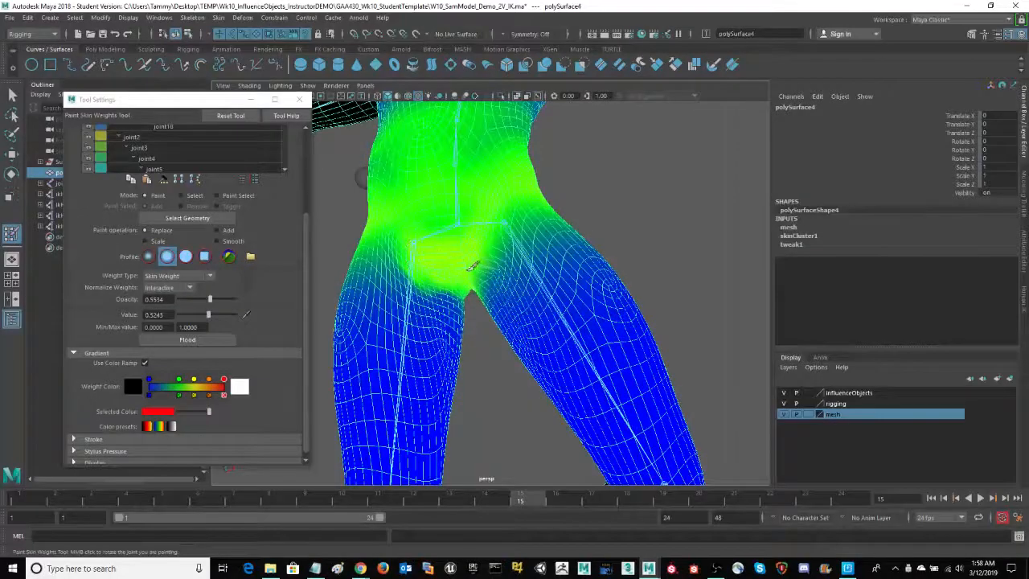
alt+drag(664, 223, 648, 232)
alt+right_drag(648, 232, 735, 221)
mouse_move(669, 204)
alt+mouse_down()
mouse_move(721, 226)
mouse_move(673, 218)
mouse_move(653, 202)
alt+mouse_up()
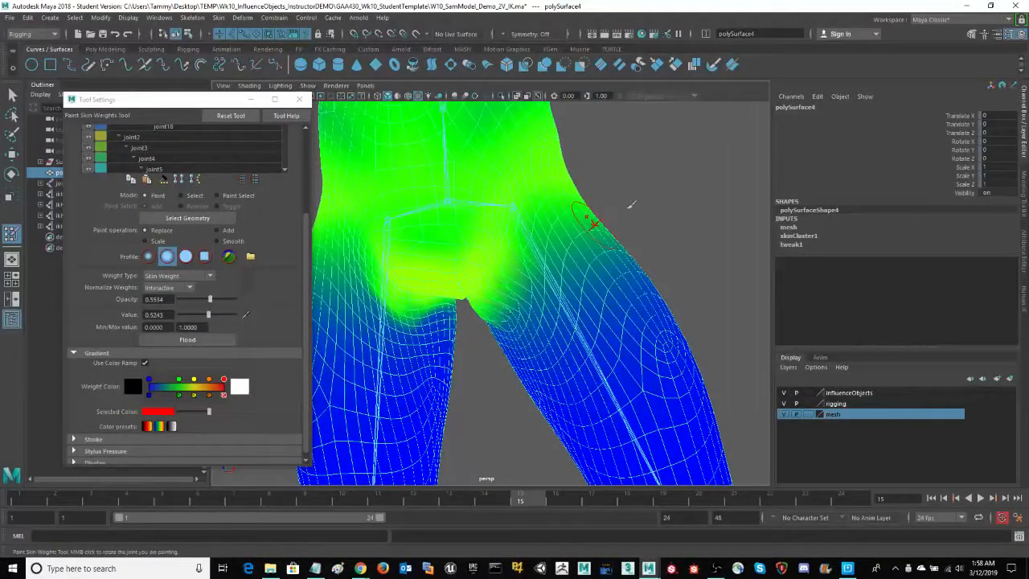
scroll(643, 200, up, 1)
click(216, 241)
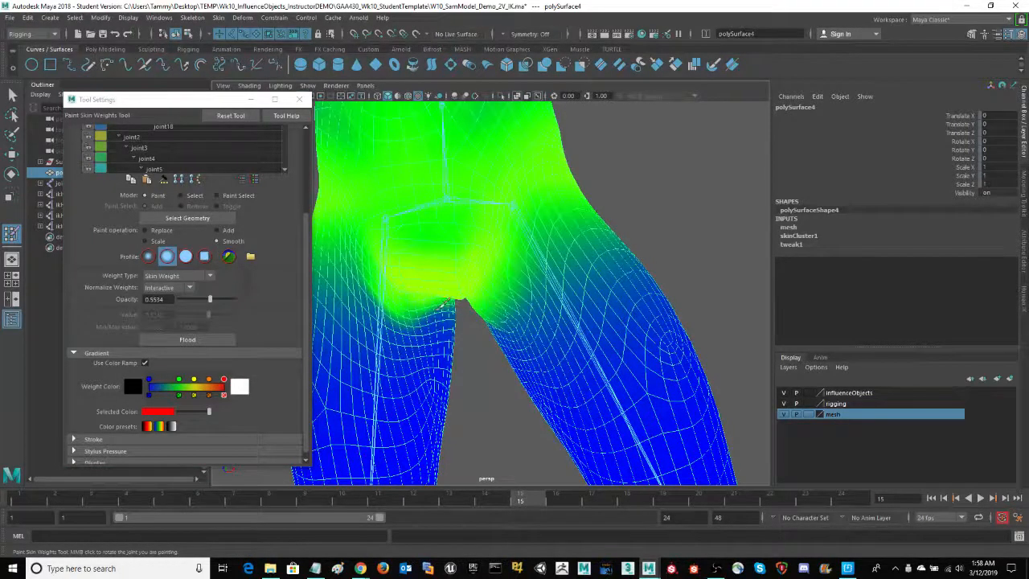
alt+right_drag(664, 185, 467, 222)
Check the pelvis and hip deformation by running through the raised-leg poses on the timeline, ending at frame 1
key(alt+v)
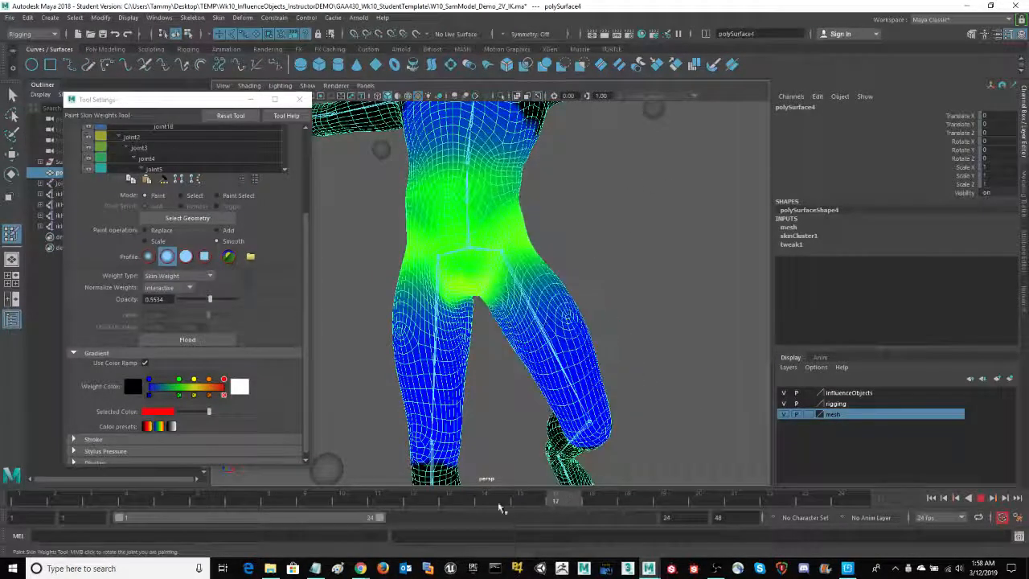
click(220, 508)
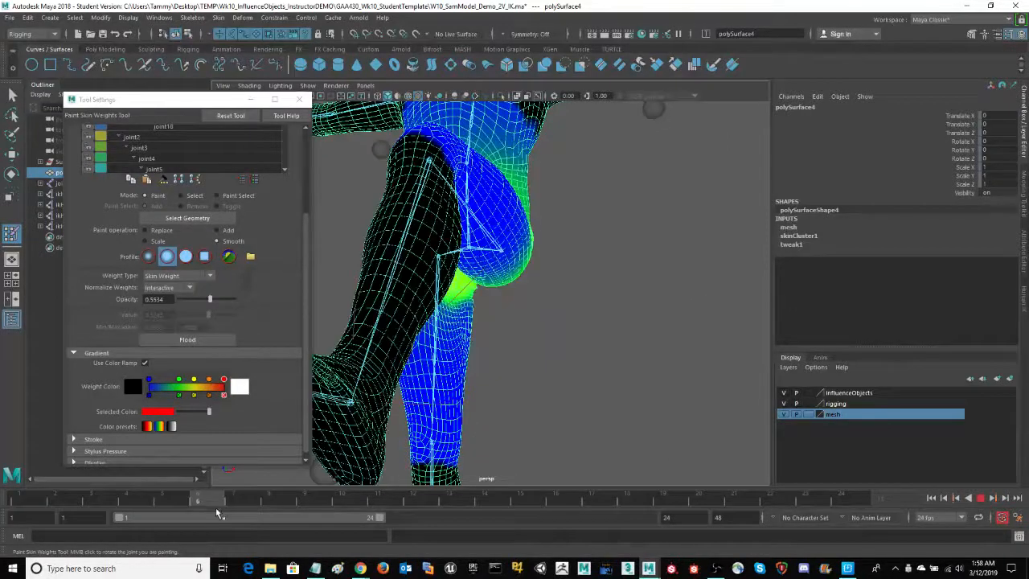
alt+drag(684, 344, 450, 238)
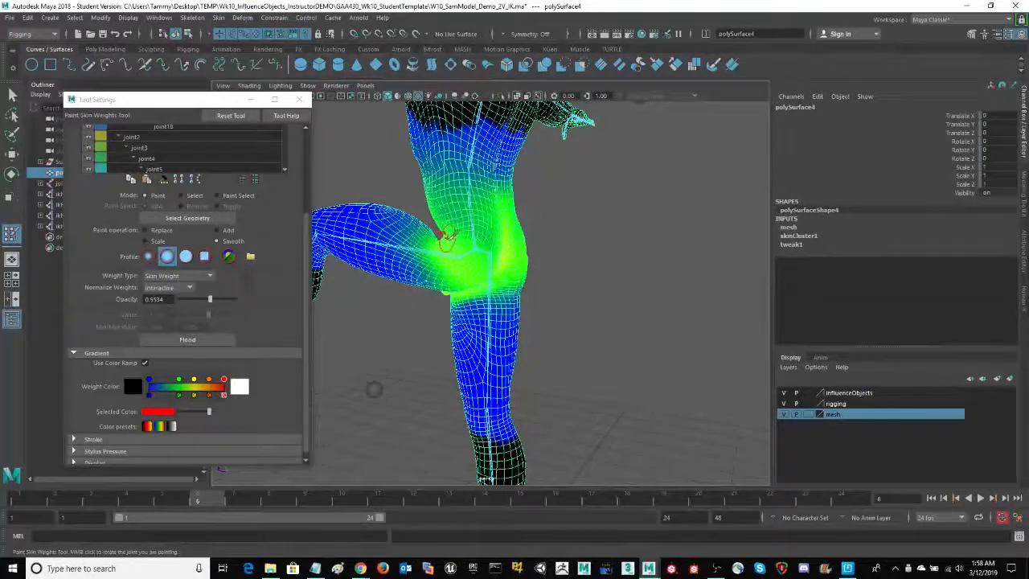
key(alt+v)
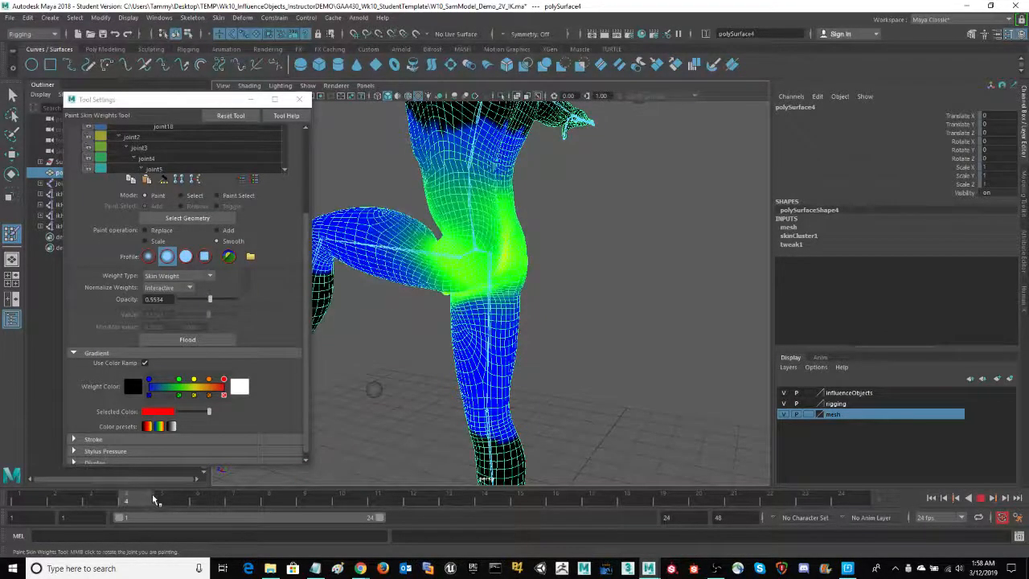
key(alt+v)
key(alt+v)
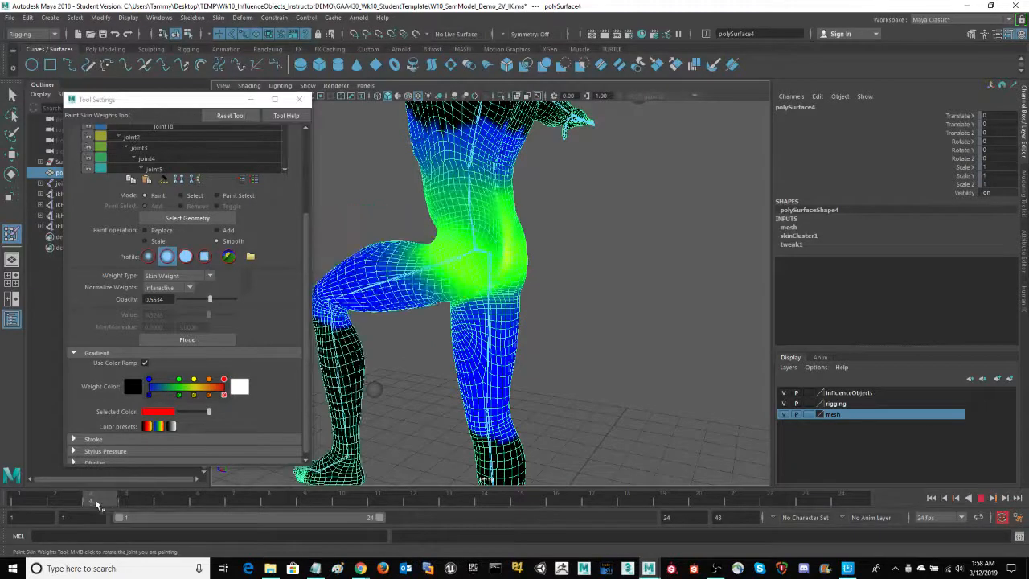
key(alt+v)
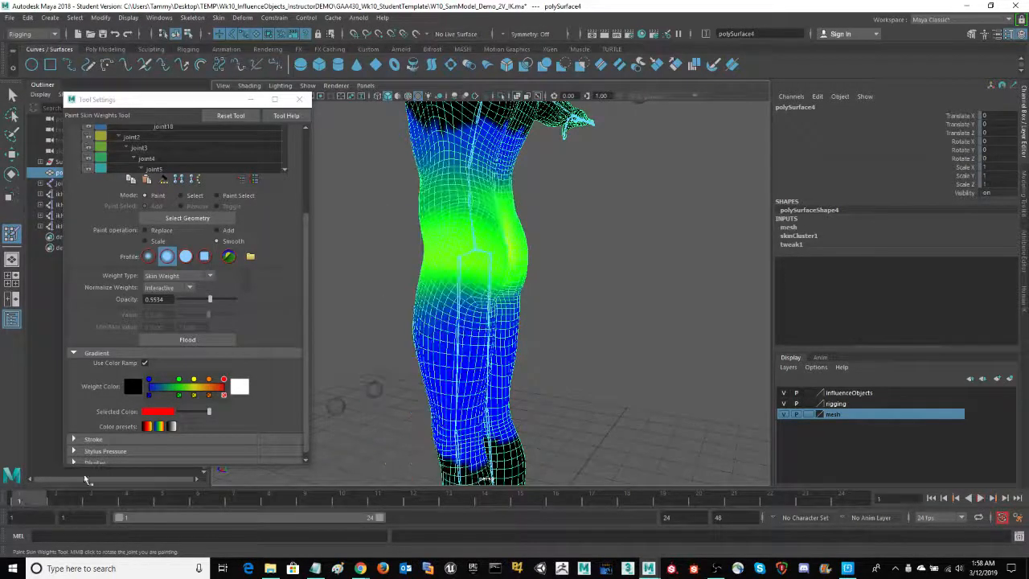
Examine joint1's weights around the torso and hips from several angles and run through the leg poses again
alt+drag(646, 274, 486, 214)
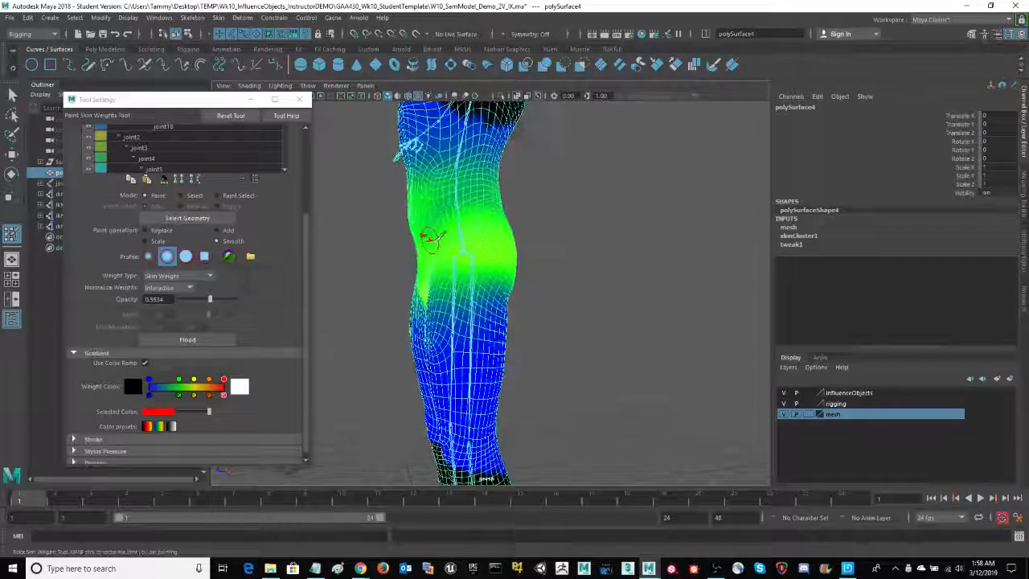
mouse_move(722, 243)
alt+mouse_down()
mouse_move(675, 248)
mouse_move(564, 216)
alt+mouse_up()
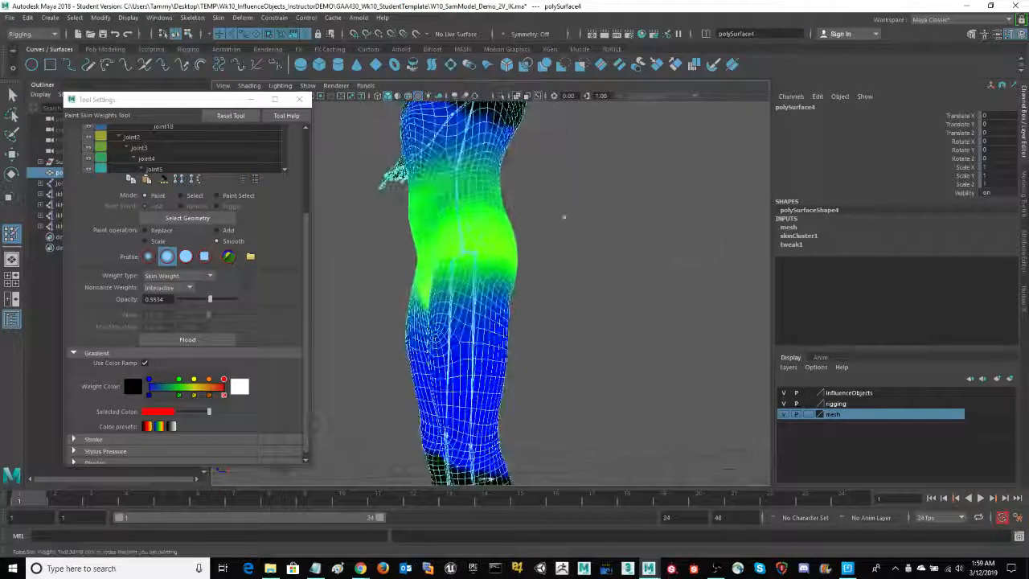
mouse_move(611, 283)
alt+mouse_down()
mouse_move(568, 295)
mouse_move(689, 285)
alt+mouse_up()
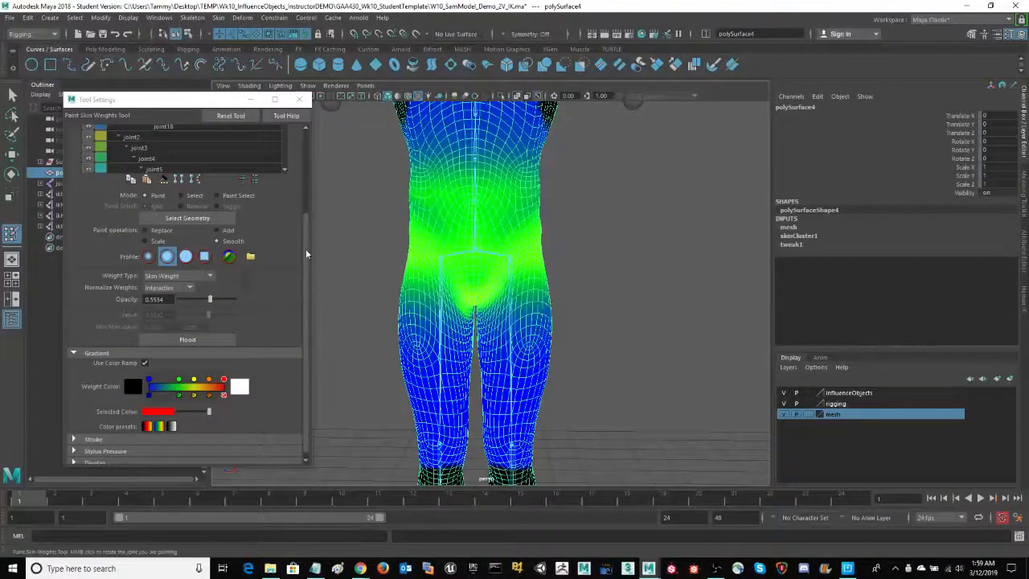
drag(306, 248, 316, 157)
alt+right_drag(658, 232, 482, 265)
alt+drag(666, 262, 550, 274)
mouse_move(622, 283)
alt+mouse_down()
mouse_move(597, 289)
mouse_move(620, 289)
alt+mouse_up()
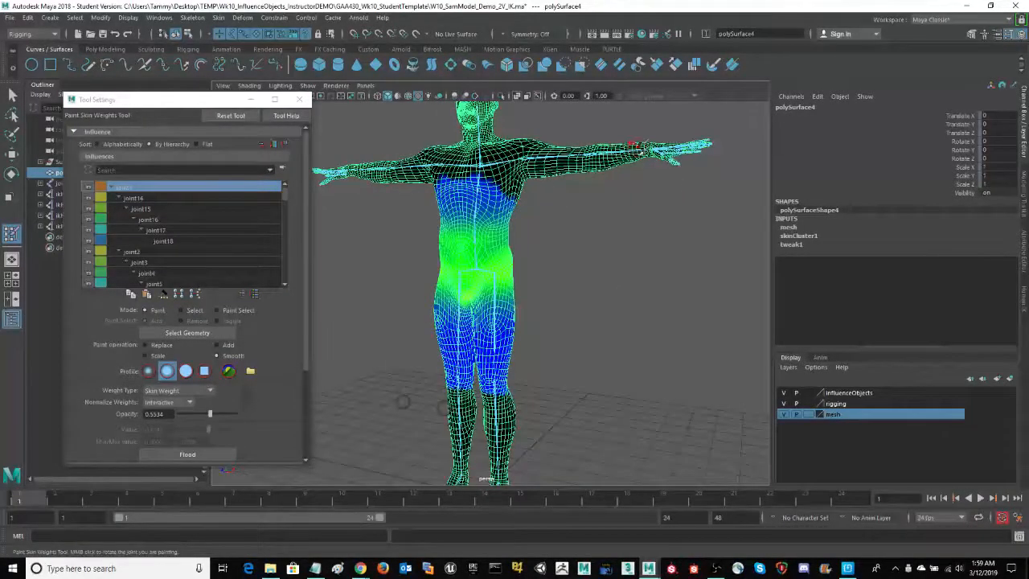
alt+right_drag(646, 234, 608, 272)
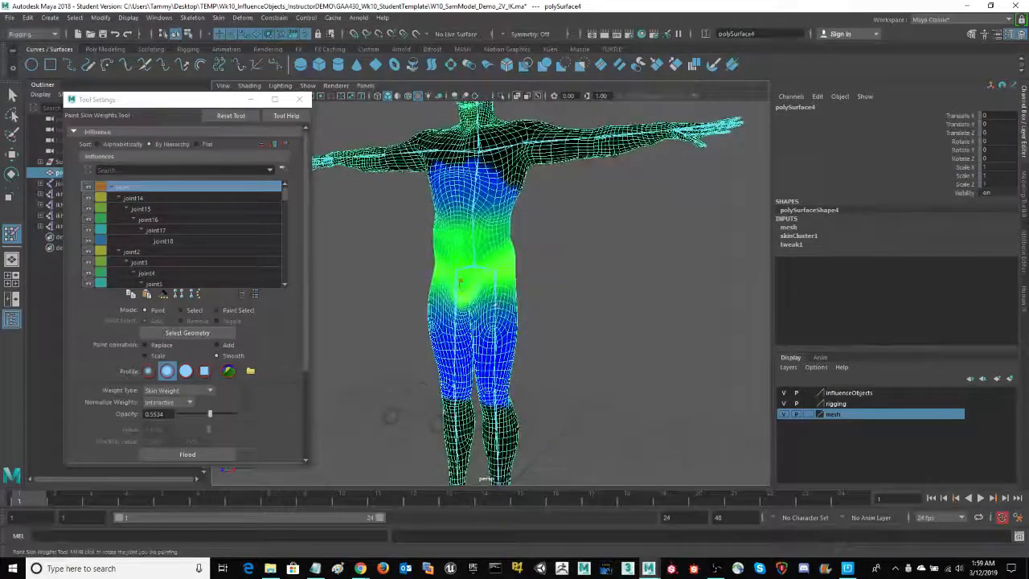
drag(30, 501, 450, 497)
drag(409, 465, 6, 505)
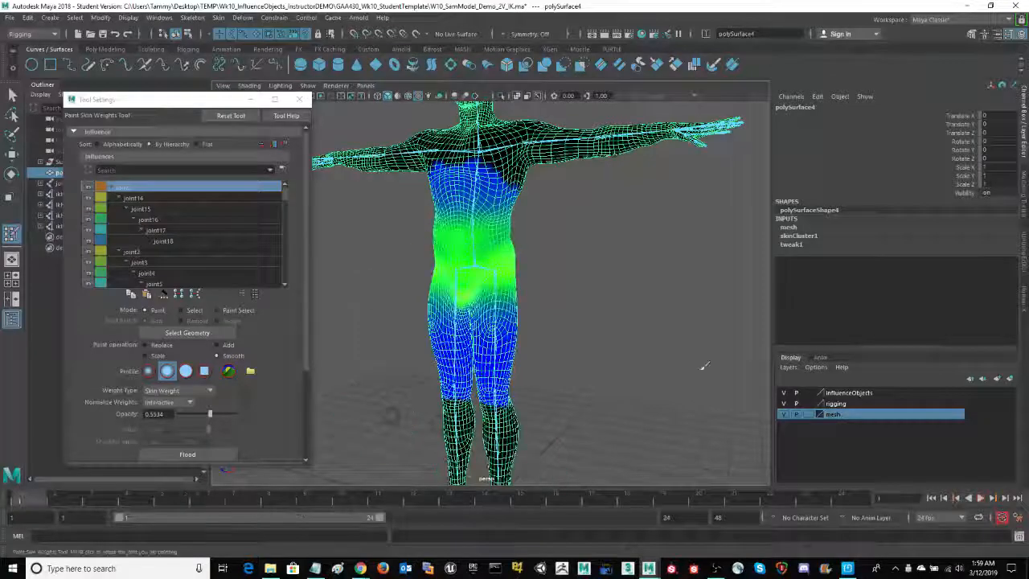
alt+drag(450, 394, 546, 395)
alt+drag(438, 387, 662, 383)
alt+right_drag(598, 303, 556, 286)
alt+middle_drag(572, 269, 567, 297)
alt+drag(567, 297, 592, 313)
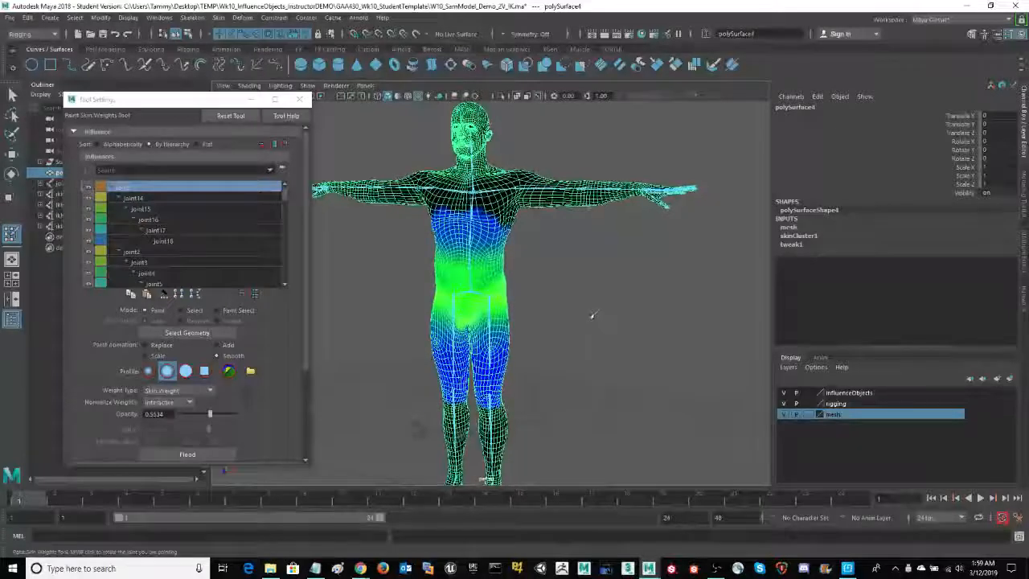
alt+drag(593, 351, 643, 320)
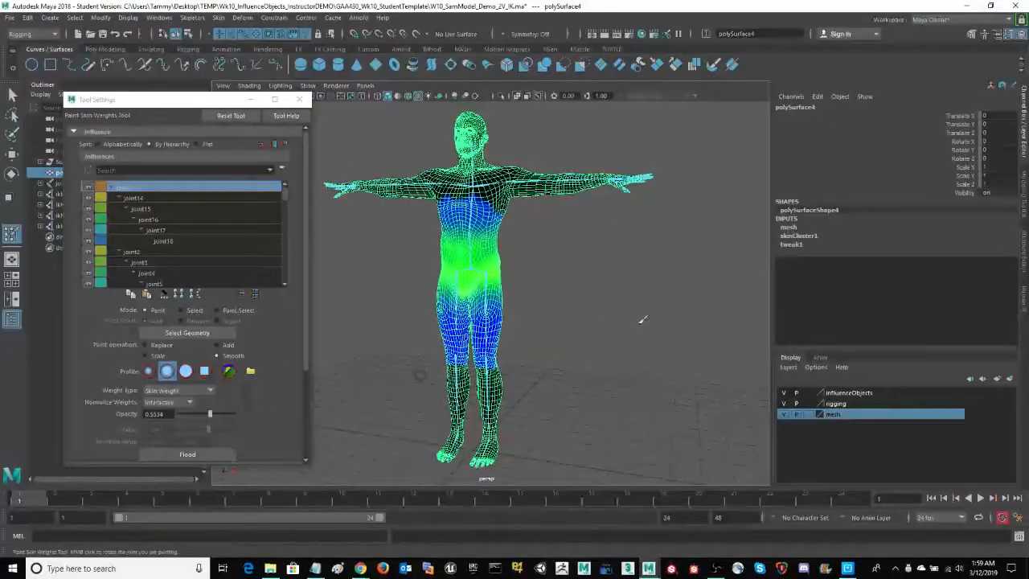